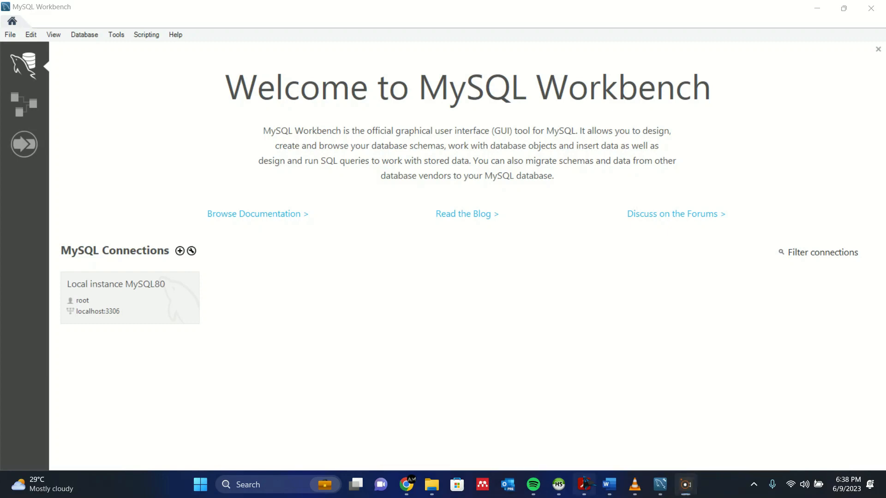
# Bring up Question Set 03.pdf in Acrobat to read the rajapakshe_db table requirements.
pyautogui.moveTo(584, 484)
pyautogui.click(702, 429)
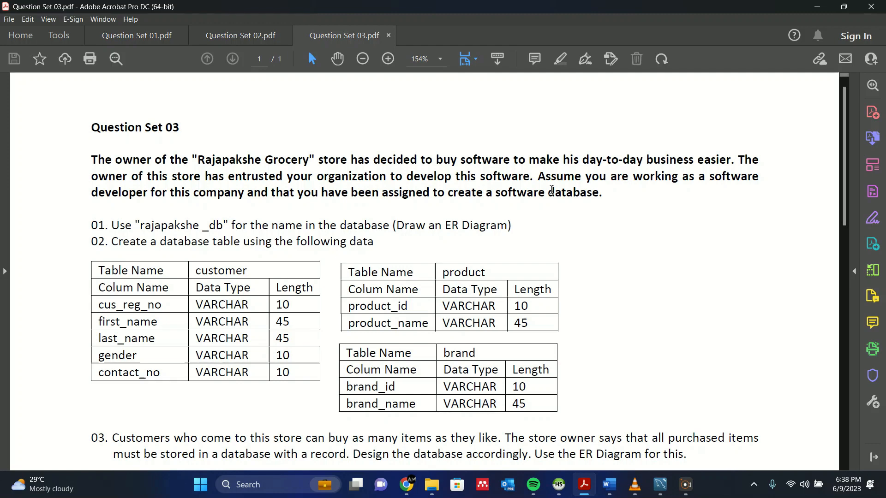
# Scroll through the customer, product and brand specs, then switch back to MySQL Workbench.
pyautogui.scroll(-1, 538, 205)
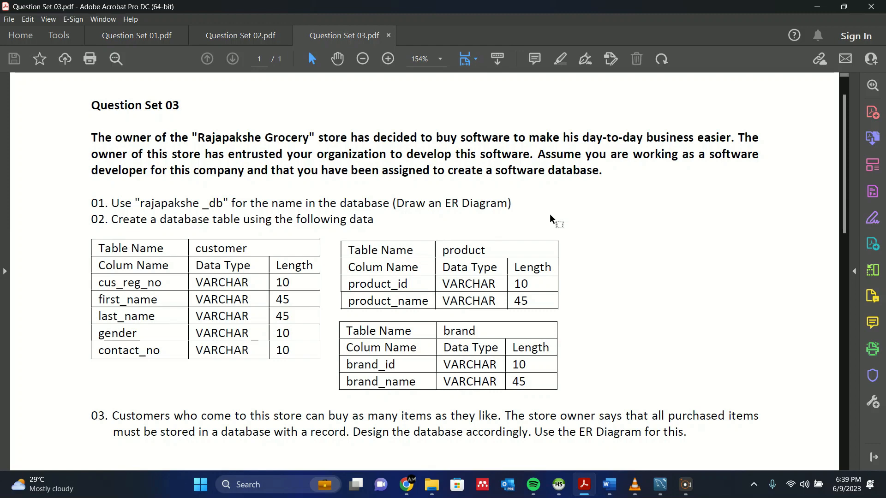
pyautogui.click(661, 484)
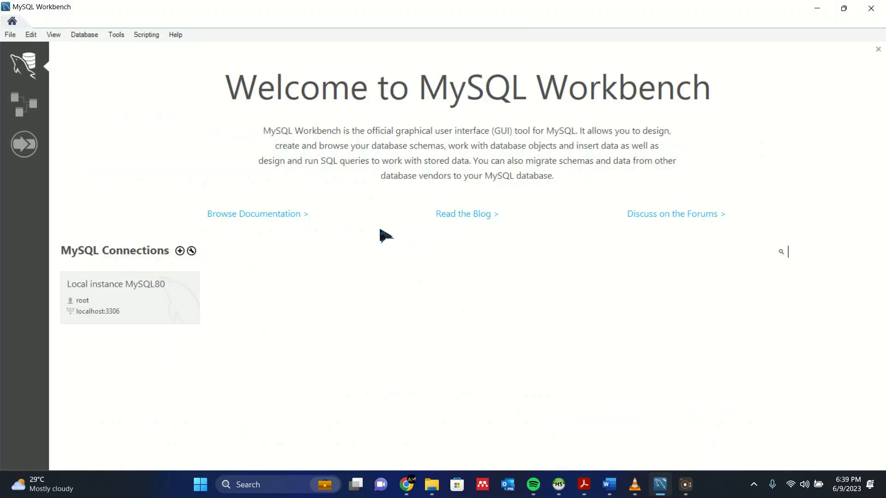
# Create a new model from the Models page and add an EER diagram to it.
pyautogui.click(31, 109)
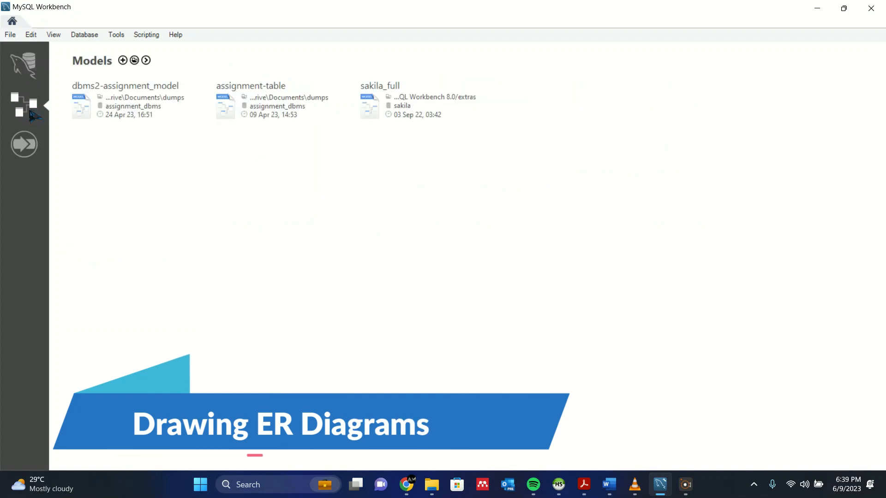
pyautogui.click(123, 61)
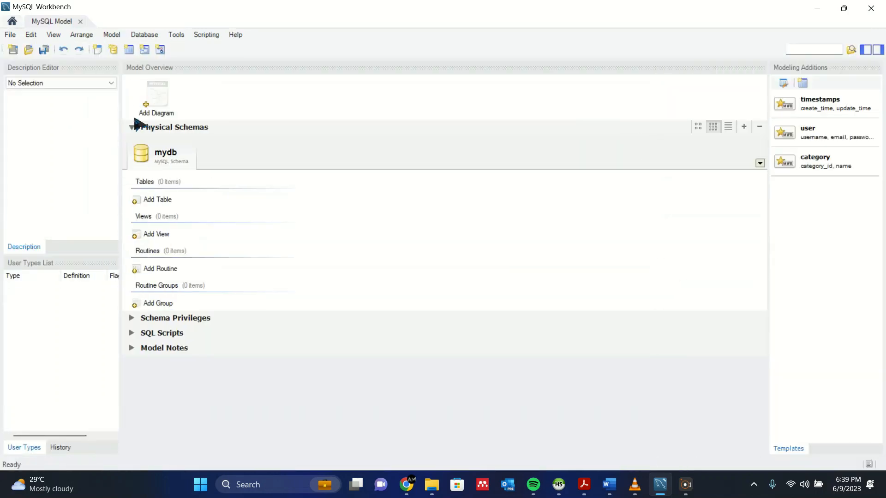
pyautogui.click(153, 99)
pyautogui.doubleClick(153, 99)
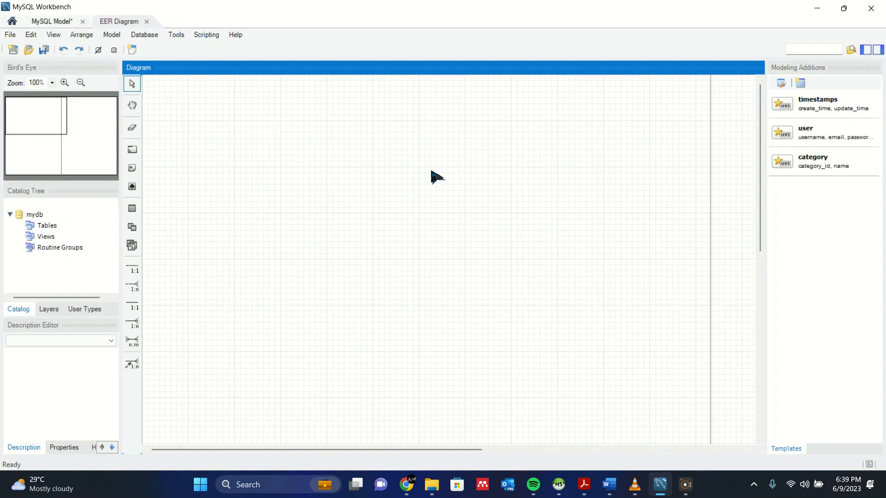
# Check the rajapakshe_db database name in Question Set 03.pdf, then minimize Acrobat.
pyautogui.click(584, 484)
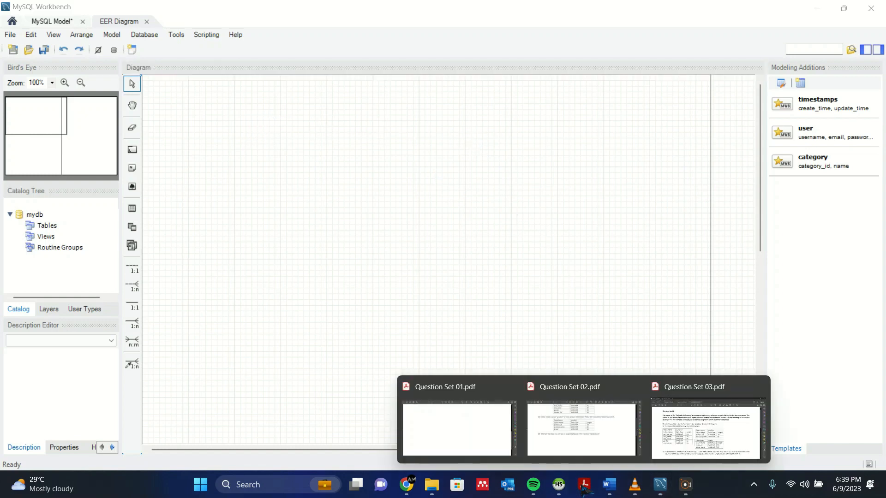
pyautogui.click(741, 428)
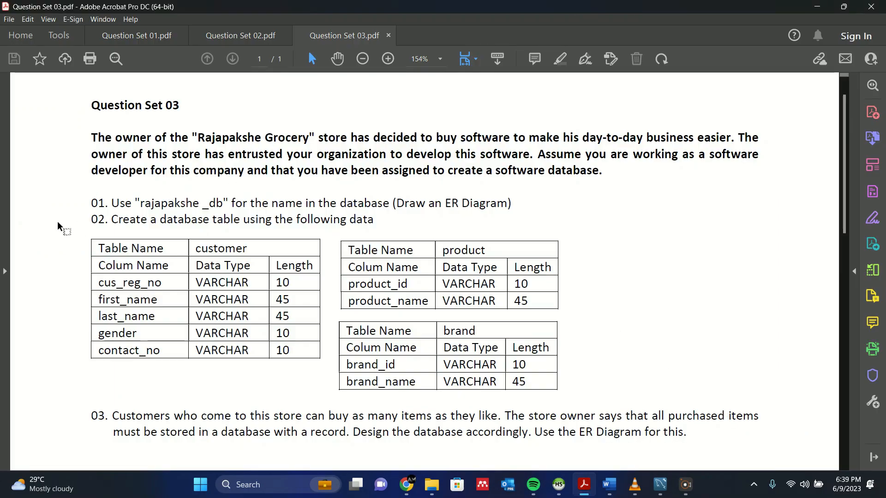
pyautogui.doubleClick(221, 198)
pyautogui.click(365, 172)
pyautogui.click(817, 7)
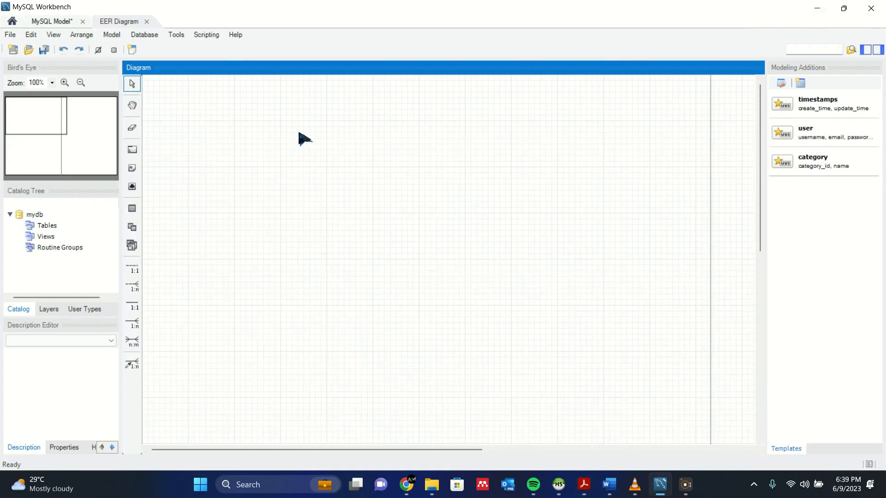
# Rename the mydb schema to rajapakshe_db and close the schema editor.
pyautogui.click(47, 215)
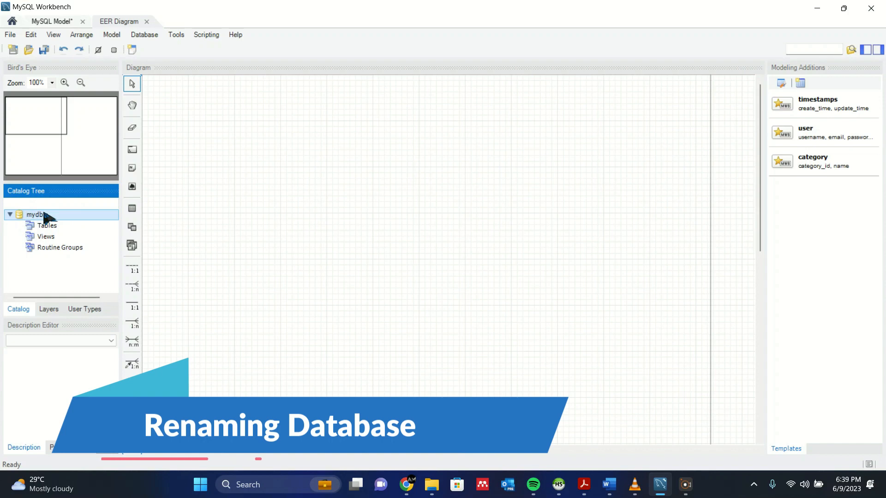
pyautogui.doubleClick(45, 215)
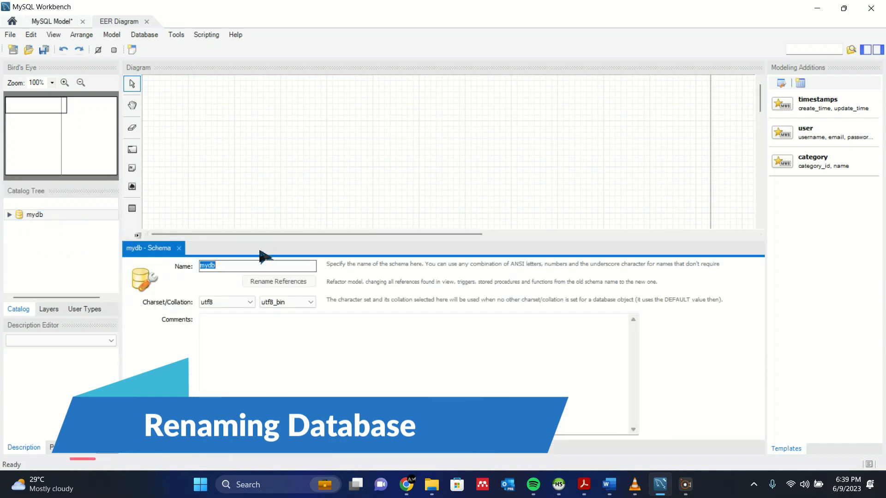
pyautogui.press('BackSpace')
pyautogui.write('rajapa')
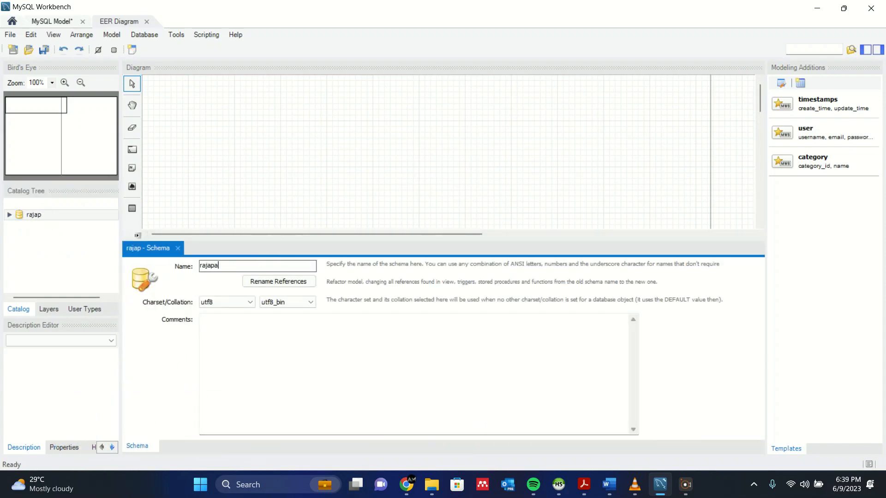
pyautogui.write('kshe_db')
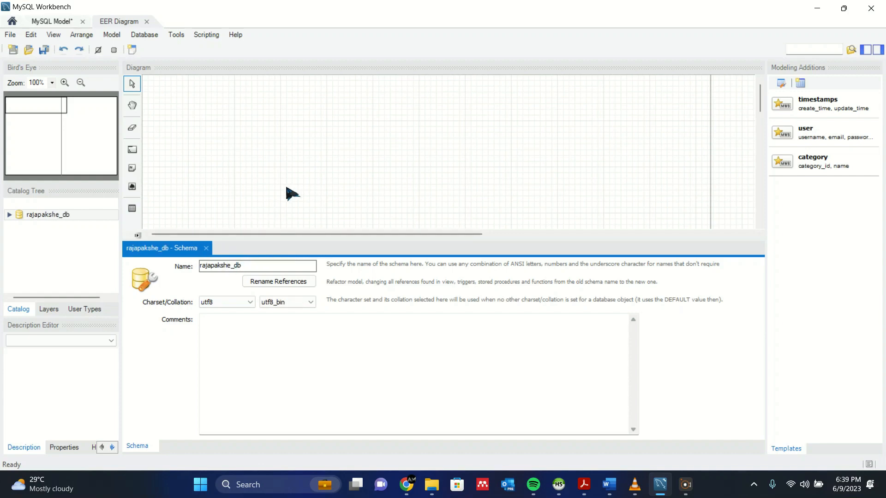
pyautogui.click(205, 248)
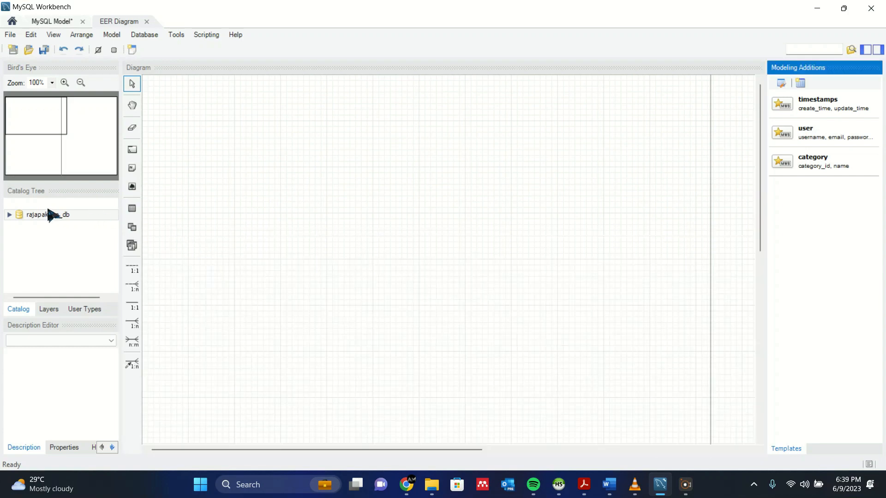
pyautogui.click(86, 240)
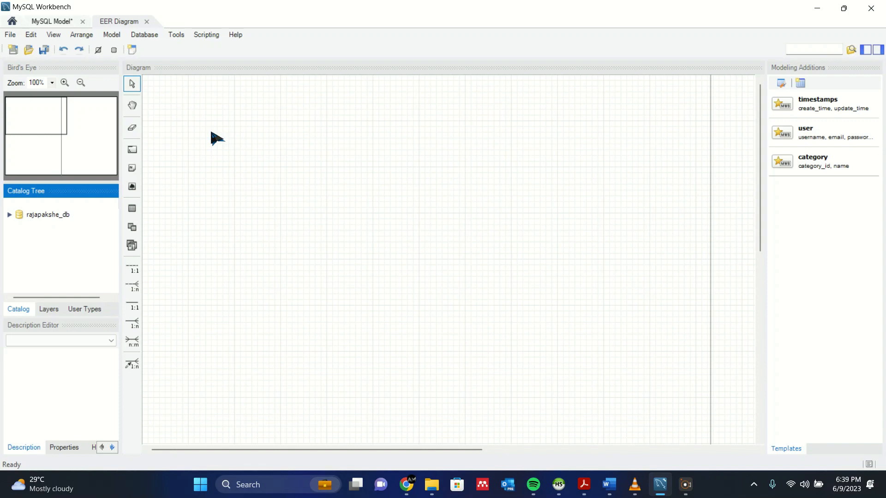
# Bring Question Set 03.pdf back and scroll to the customer, product and brand specs.
pyautogui.click(585, 485)
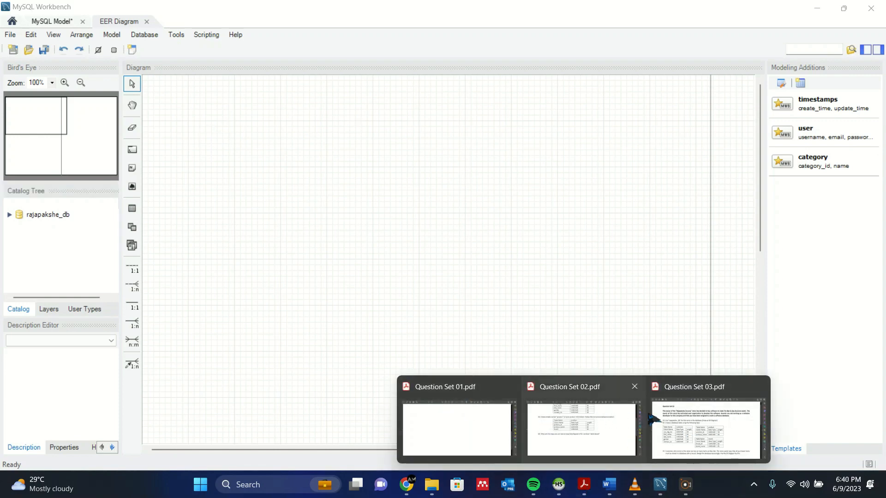
pyautogui.click(676, 408)
pyautogui.scroll(-1, 291, 208)
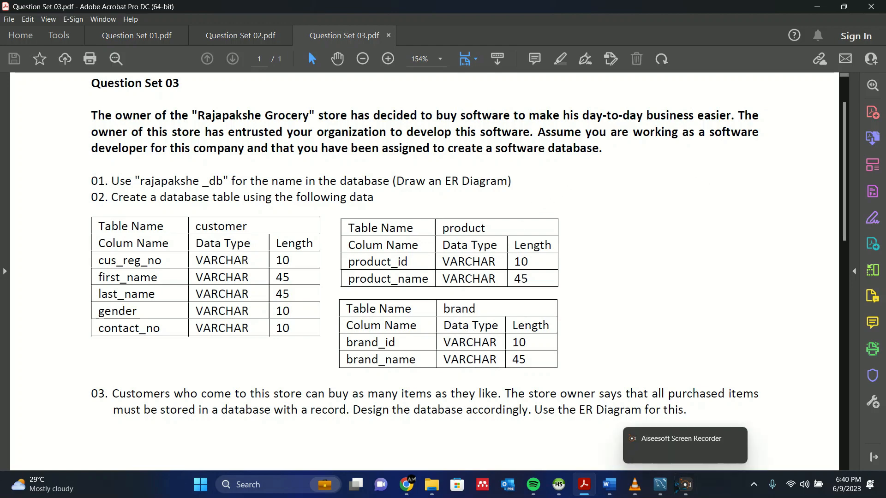
# Switch back to Workbench and restore its window to a smaller, repositioned size.
pyautogui.click(664, 487)
pyautogui.doubleClick(581, 14)
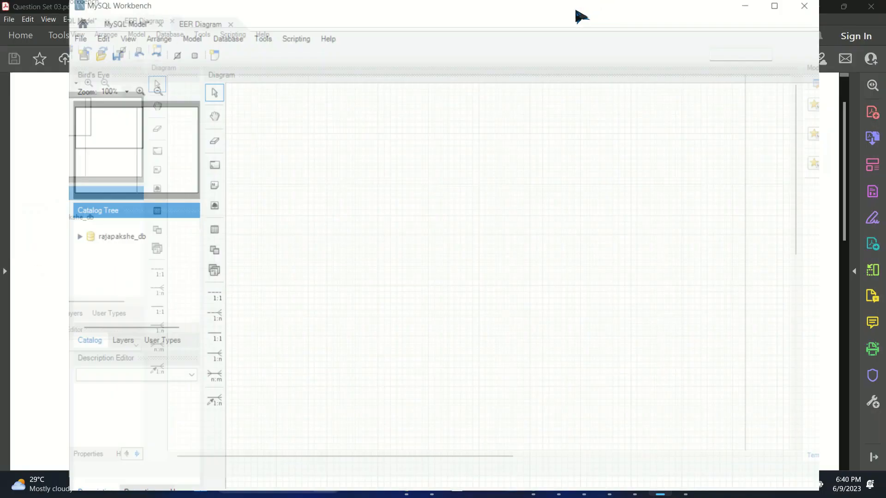
pyautogui.moveTo(611, 14); pyautogui.dragTo(883, 55)
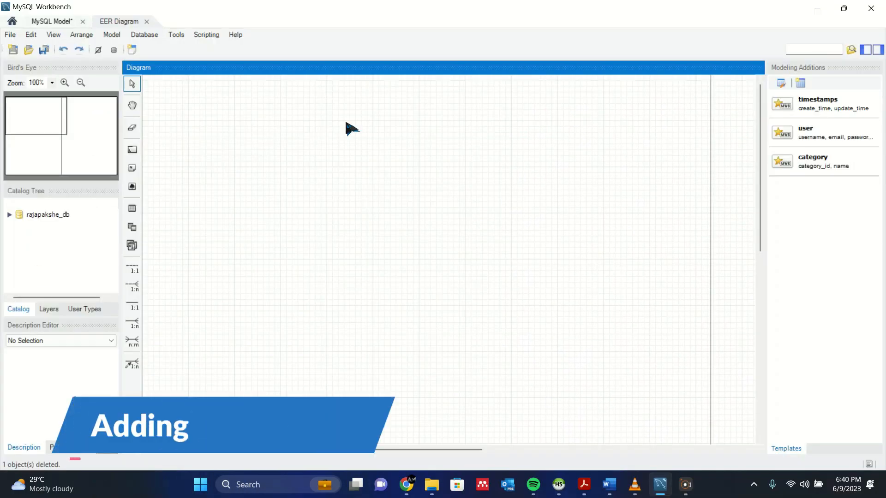
# Place table1, table2 and table3 on the diagram and line them up across the top.
pyautogui.click(133, 212)
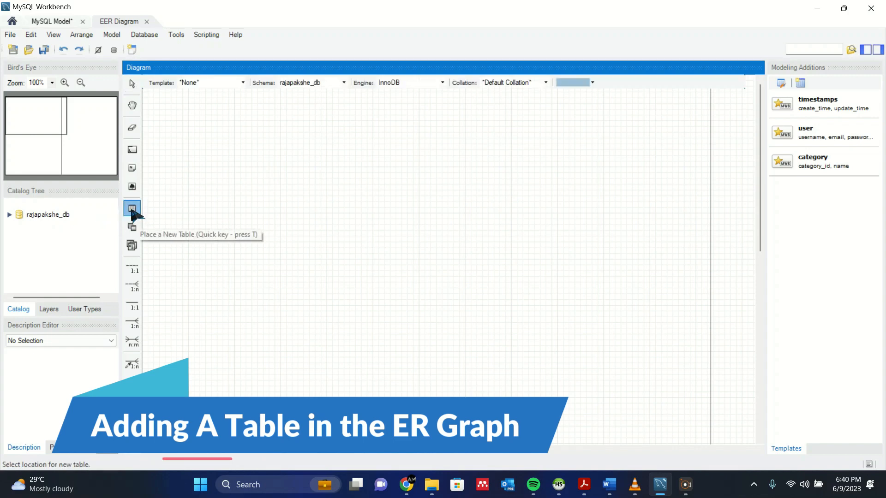
pyautogui.click(234, 159)
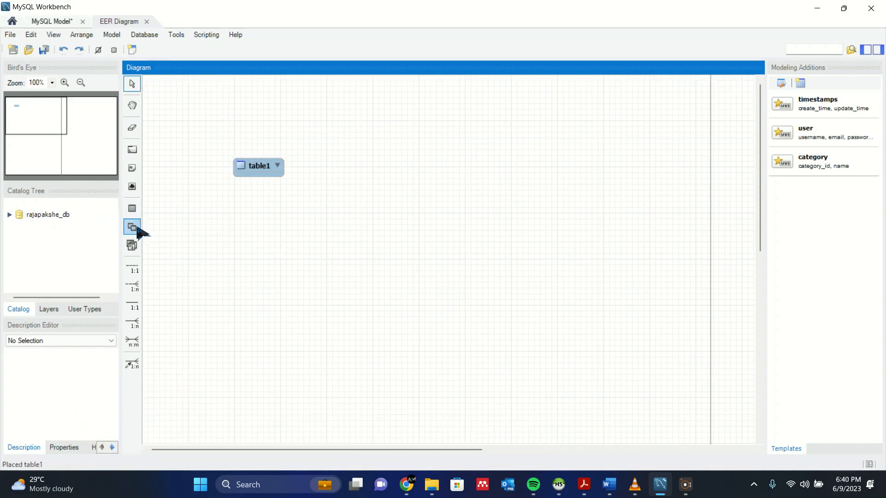
pyautogui.click(132, 209)
pyautogui.click(504, 165)
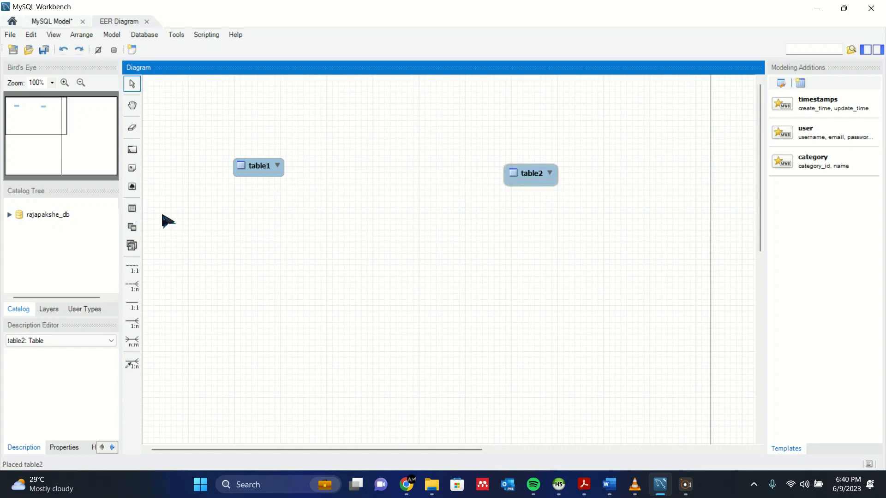
pyautogui.click(135, 214)
pyautogui.click(661, 175)
pyautogui.moveTo(517, 178); pyautogui.dragTo(459, 171)
pyautogui.moveTo(688, 184); pyautogui.dragTo(623, 170)
pyautogui.click(581, 231)
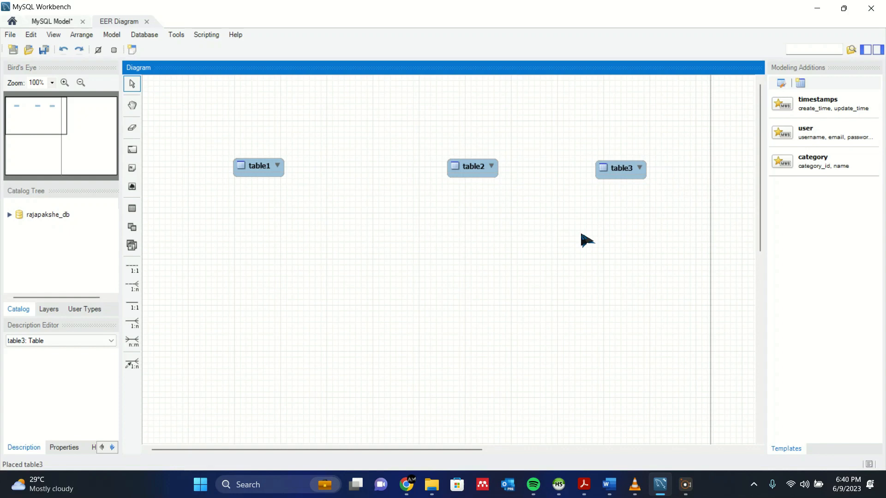
pyautogui.click(277, 170)
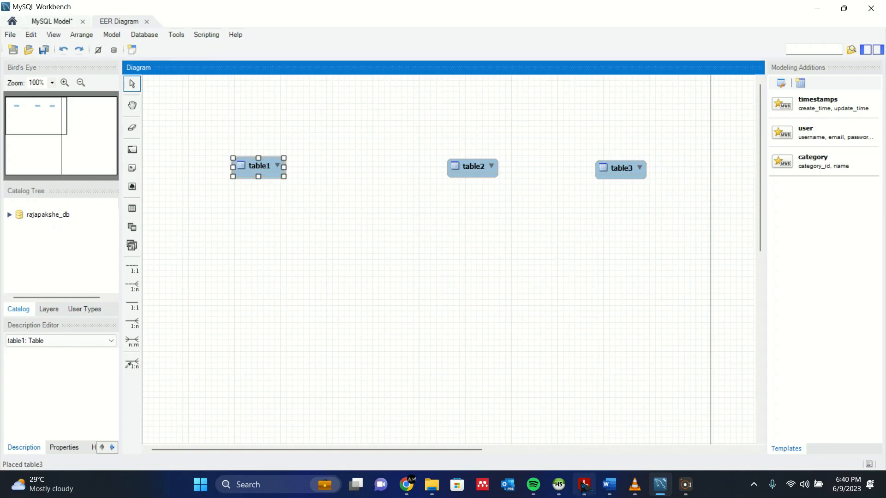
# Glance at Question Set 03.pdf again, then minimize Acrobat.
pyautogui.click(584, 485)
pyautogui.click(706, 430)
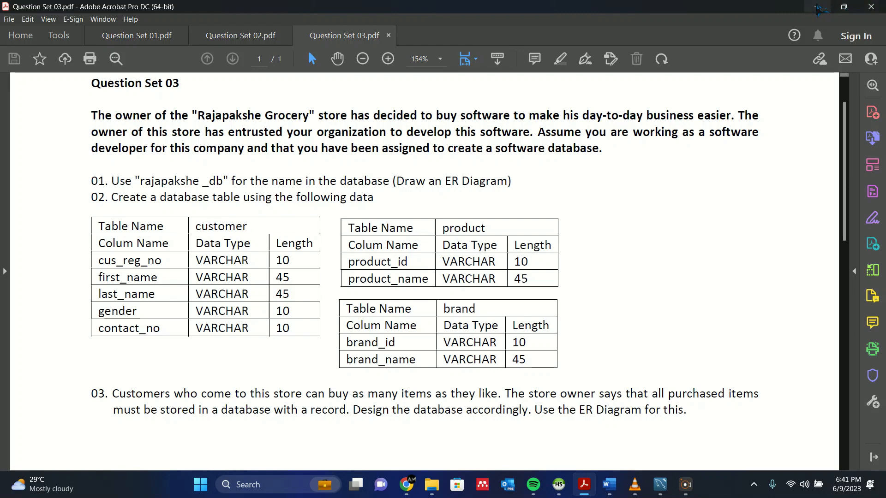
pyautogui.click(817, 9)
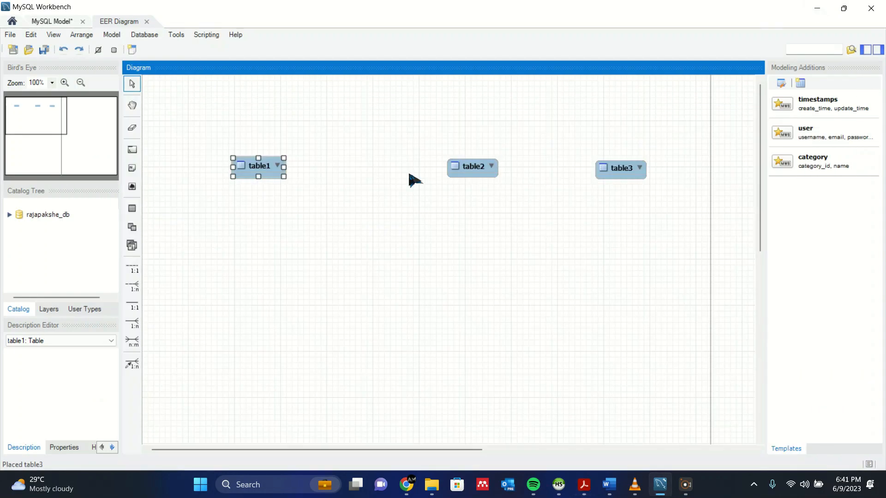
# Rename table1 to customer.
pyautogui.doubleClick(260, 174)
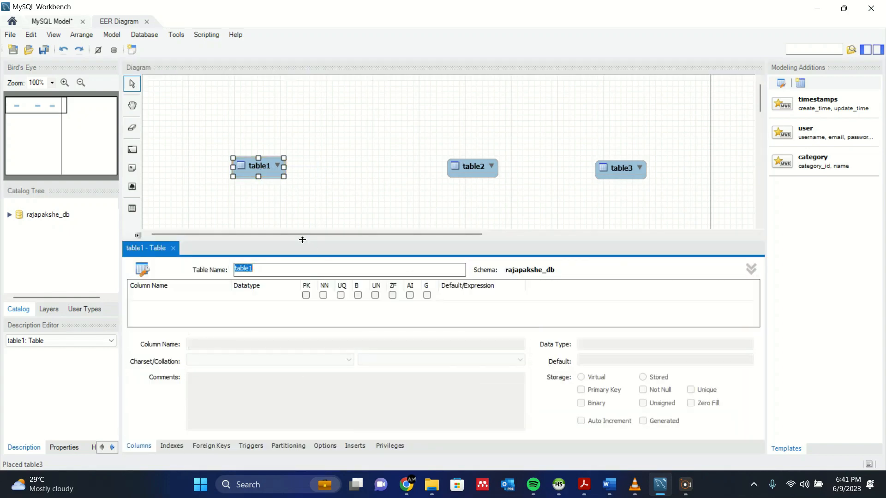
pyautogui.write('customer')
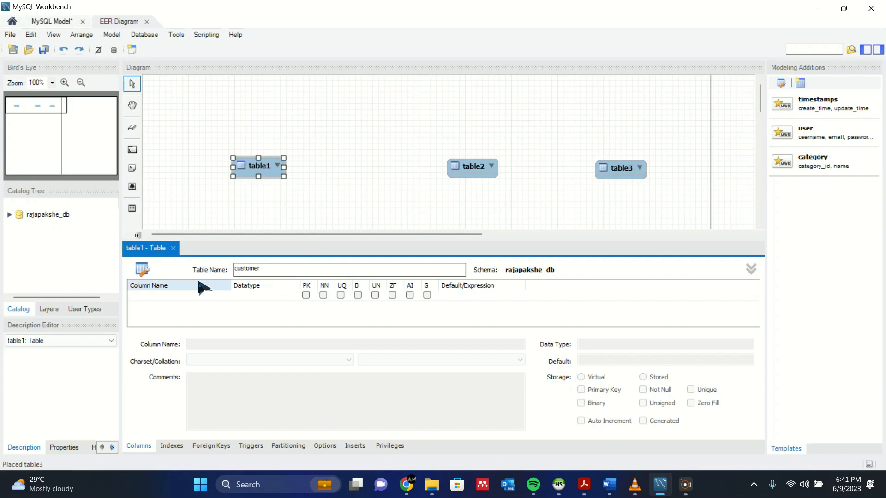
pyautogui.click(175, 307)
# Add the first column and name it cus_reg_no, checking the spec in the PDF.
pyautogui.doubleClick(171, 298)
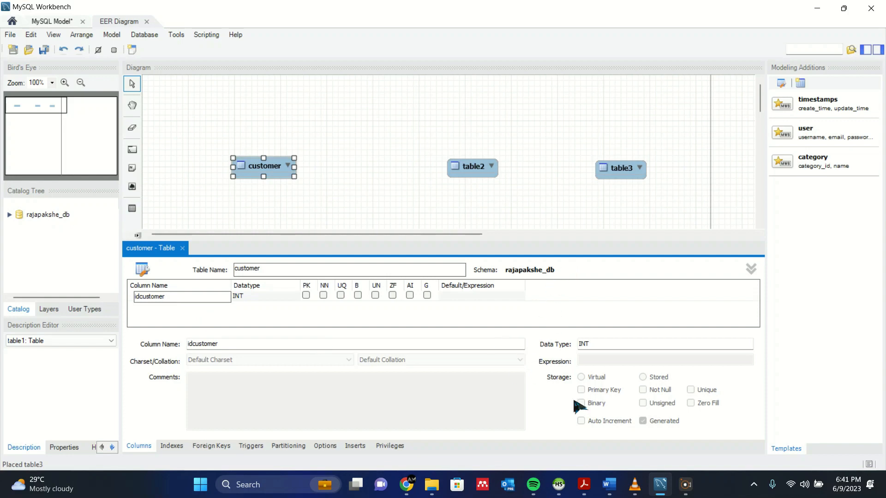
pyautogui.moveTo(584, 484)
pyautogui.click(681, 434)
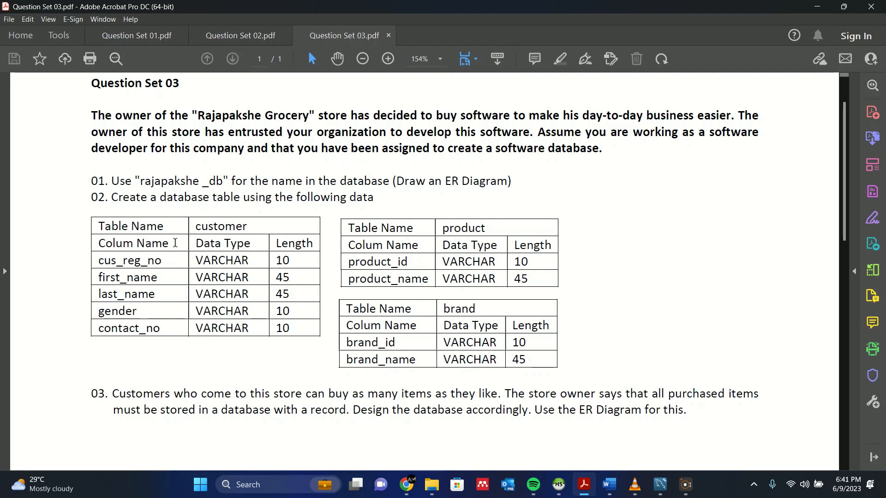
pyautogui.click(660, 485)
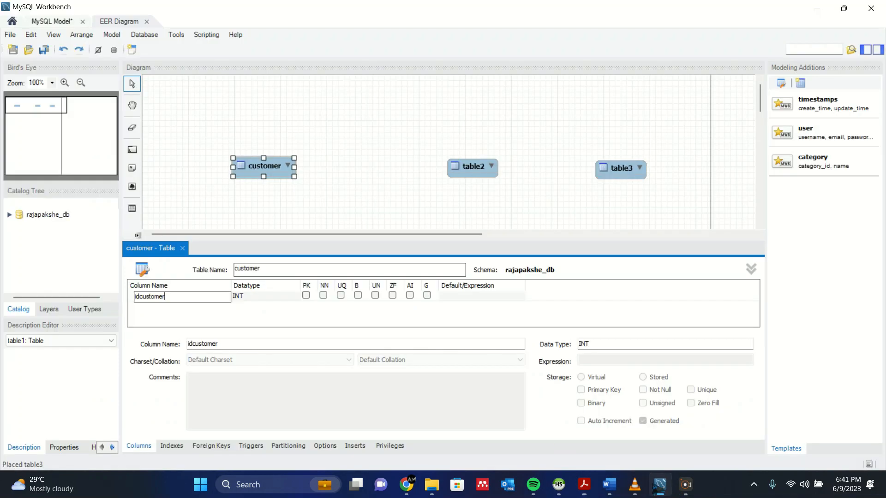
pyautogui.doubleClick(202, 298)
pyautogui.press('BackSpace')
pyautogui.click(326, 306)
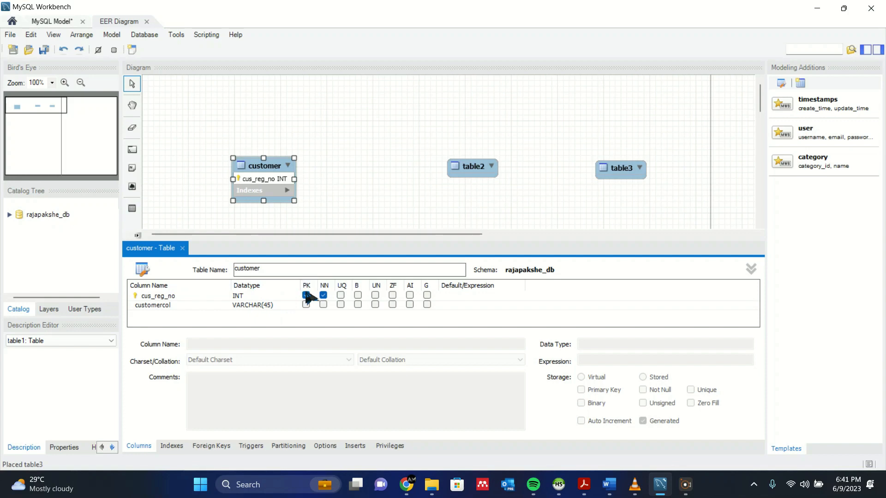
# Add first_name and last_name columns to the customer table.
pyautogui.click(161, 307)
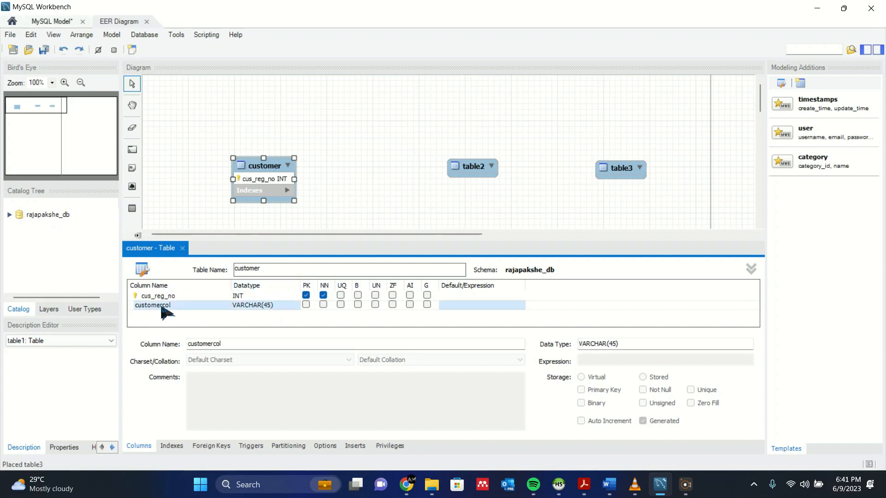
pyautogui.click(162, 307)
pyautogui.press('BackSpace')
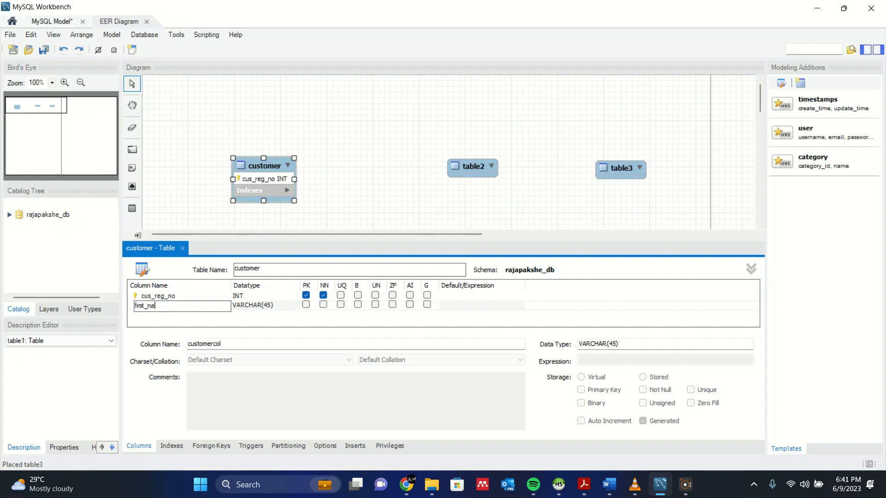
pyautogui.click(178, 324)
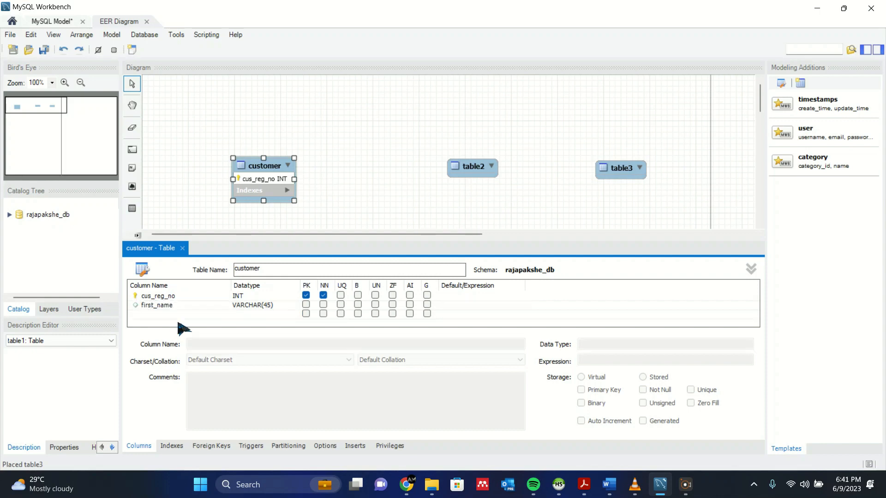
pyautogui.click(165, 318)
pyautogui.click(164, 316)
pyautogui.write('last_name')
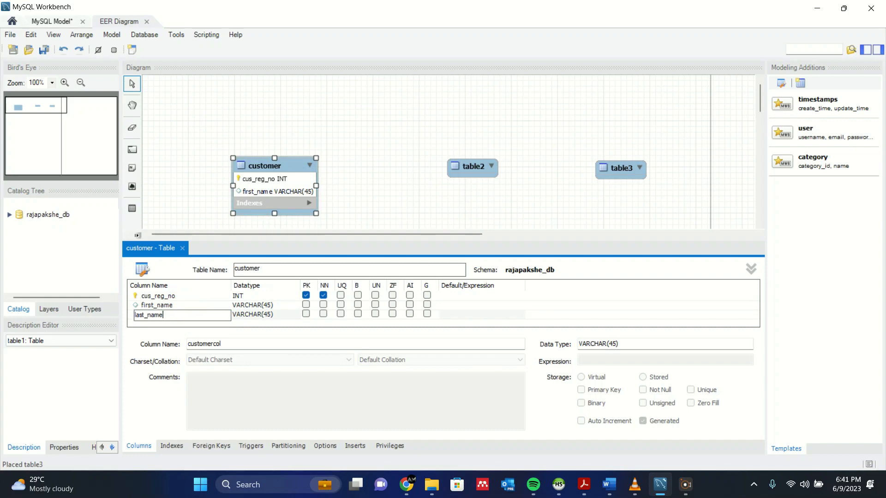
pyautogui.click(181, 324)
# Add gender and contact_no columns to the customer table.
pyautogui.click(180, 324)
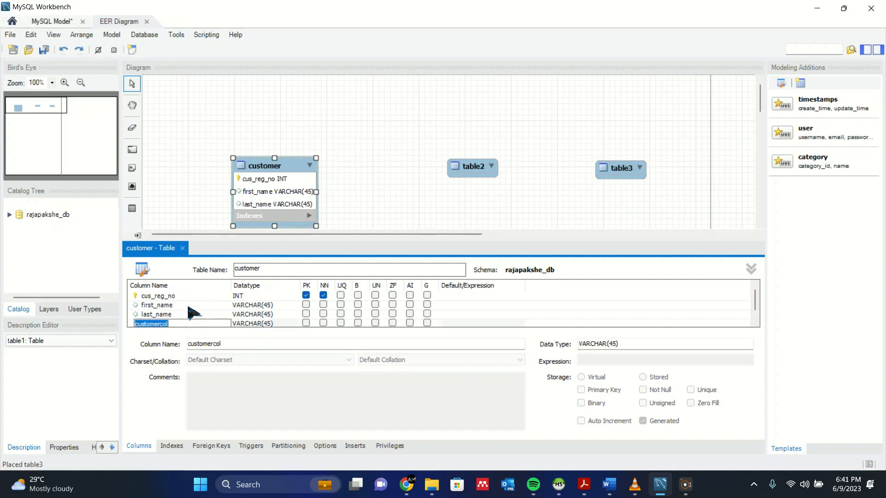
pyautogui.scroll(-1, 187, 307)
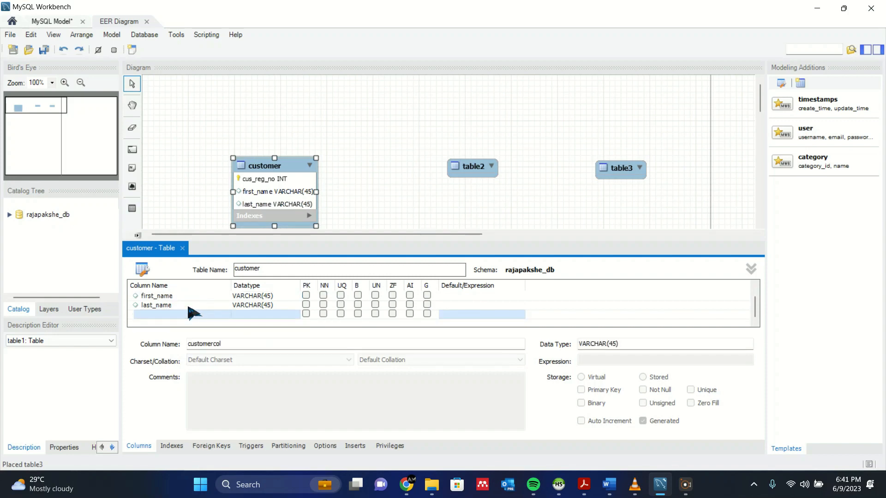
pyautogui.click(181, 315)
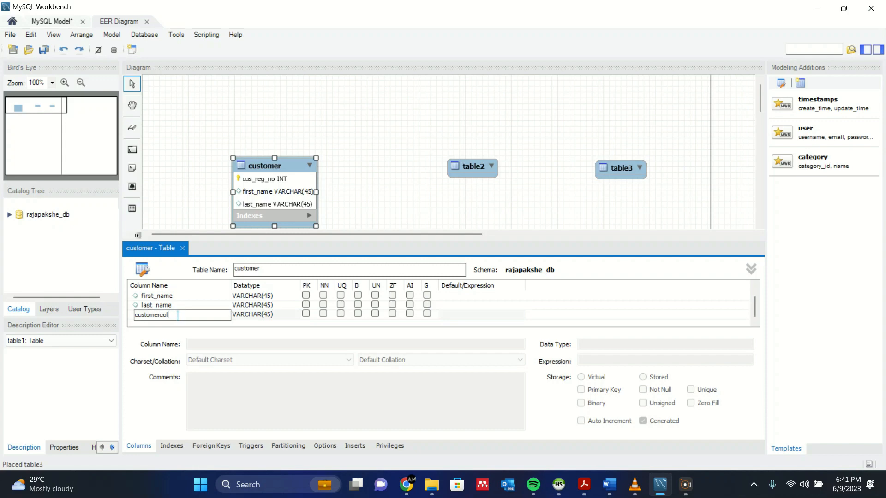
pyautogui.press('Return')
pyautogui.click(178, 317)
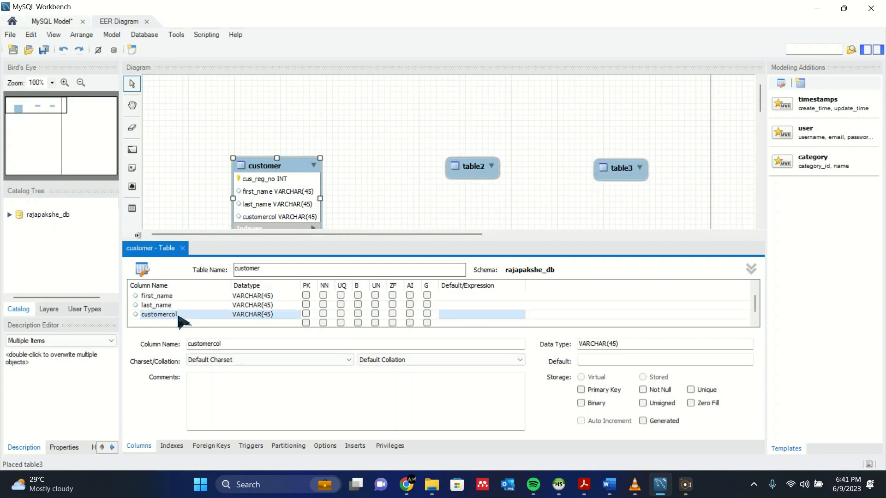
pyautogui.doubleClick(178, 315)
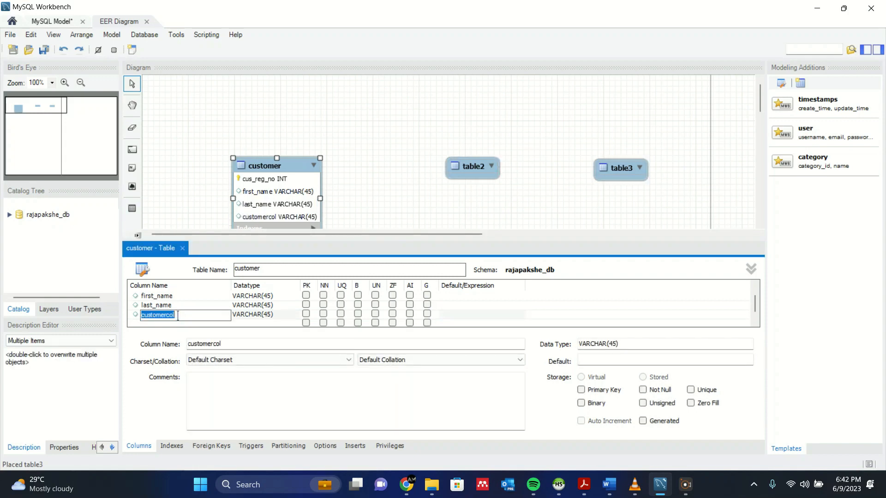
pyautogui.write('gender')
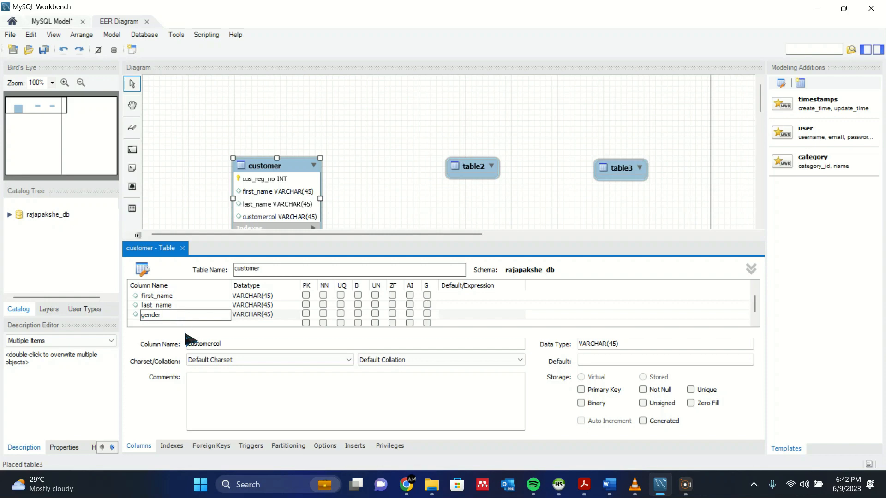
pyautogui.click(176, 323)
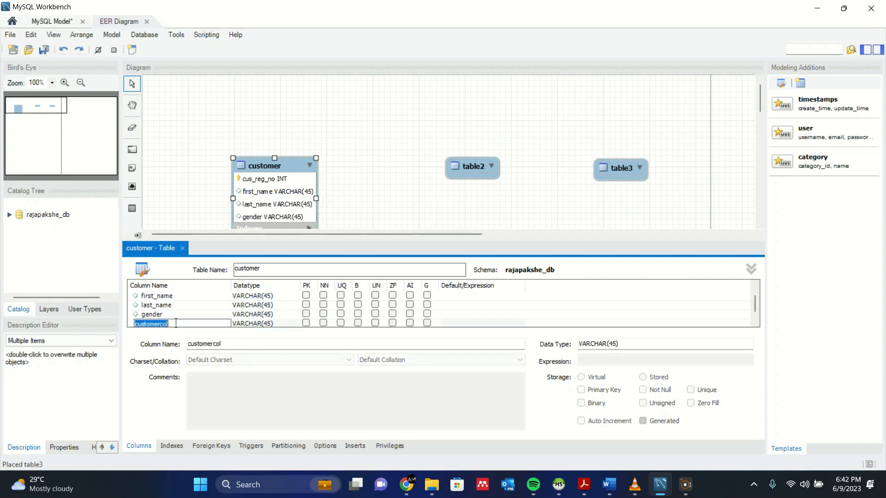
pyautogui.write('contact_no')
pyautogui.click(217, 305)
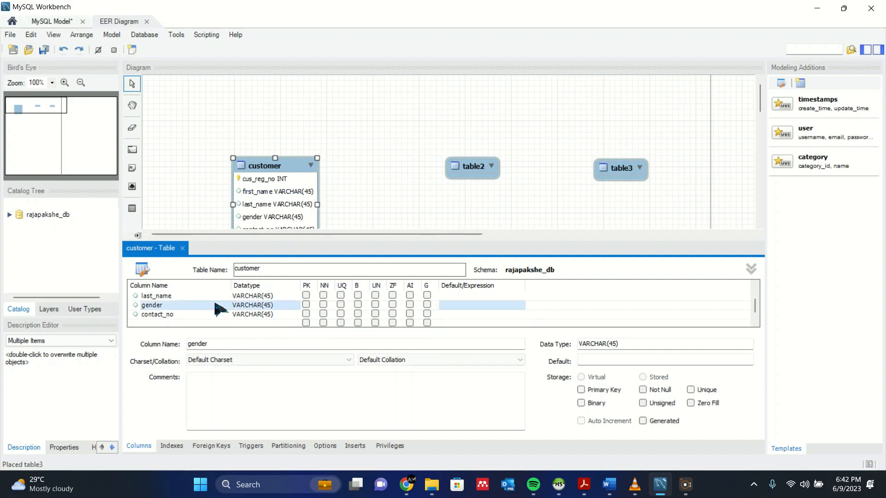
pyautogui.scroll(1, 229, 312)
pyautogui.scroll(-1, 229, 312)
pyautogui.scroll(1, 228, 312)
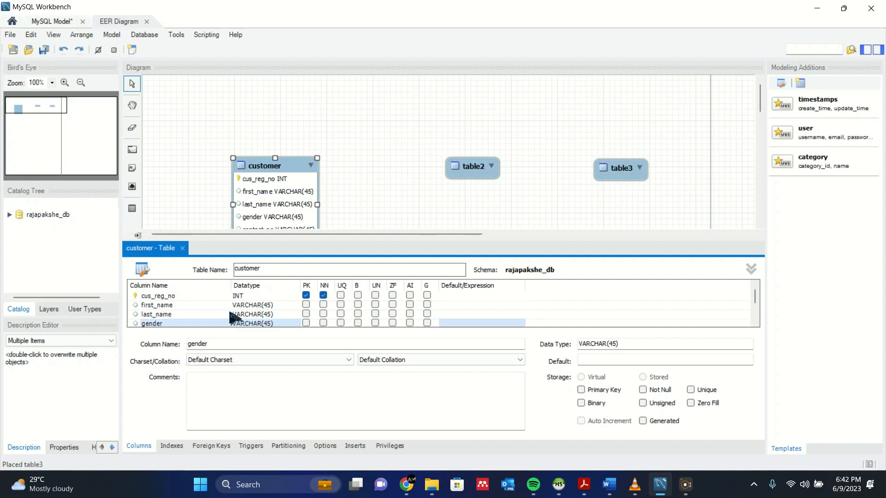
# Change cus_reg_no from INT to VARCHAR(10), then bring up Question Set 03.pdf.
pyautogui.click(240, 295)
pyautogui.click(240, 295)
pyautogui.click(295, 297)
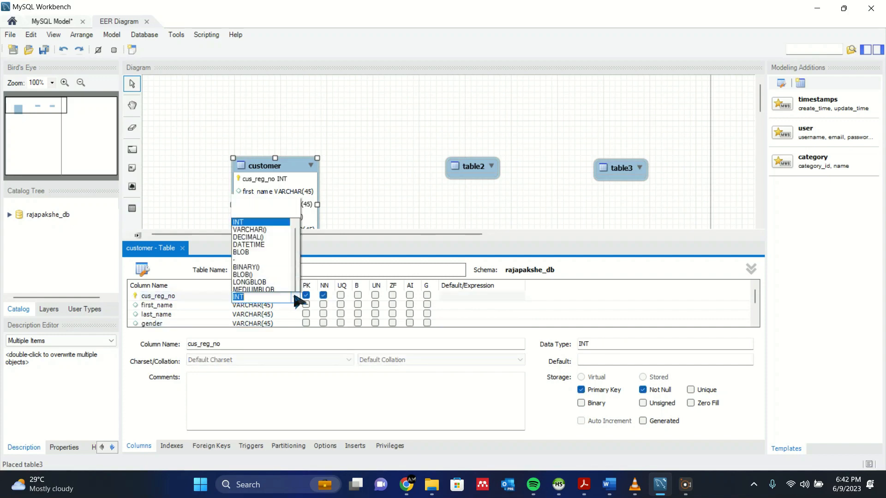
pyautogui.scroll(-6, 267, 286)
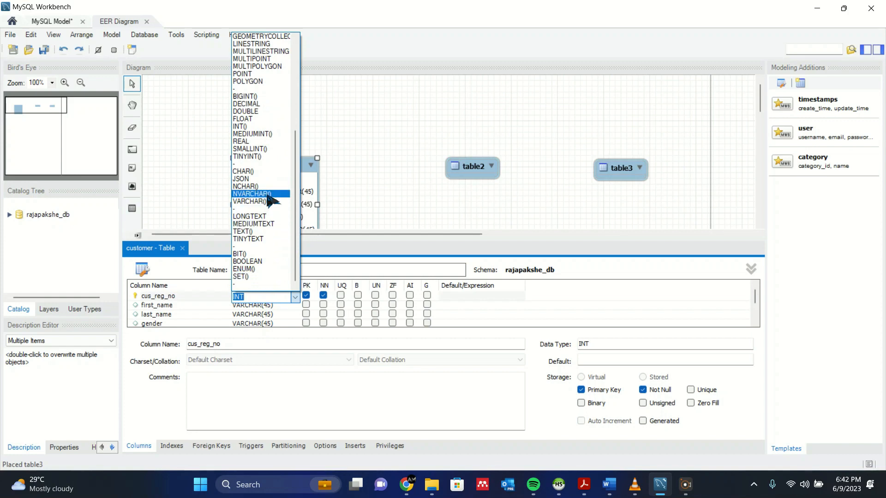
pyautogui.click(270, 201)
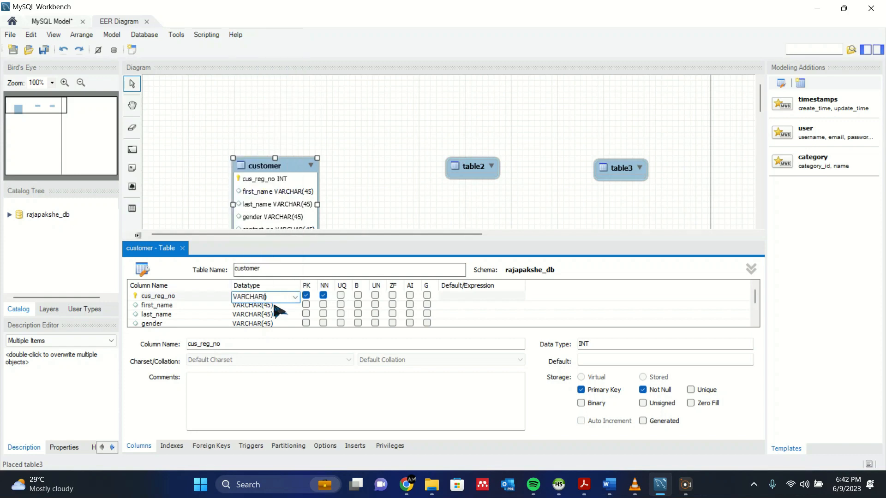
pyautogui.write('10')
pyautogui.click(266, 316)
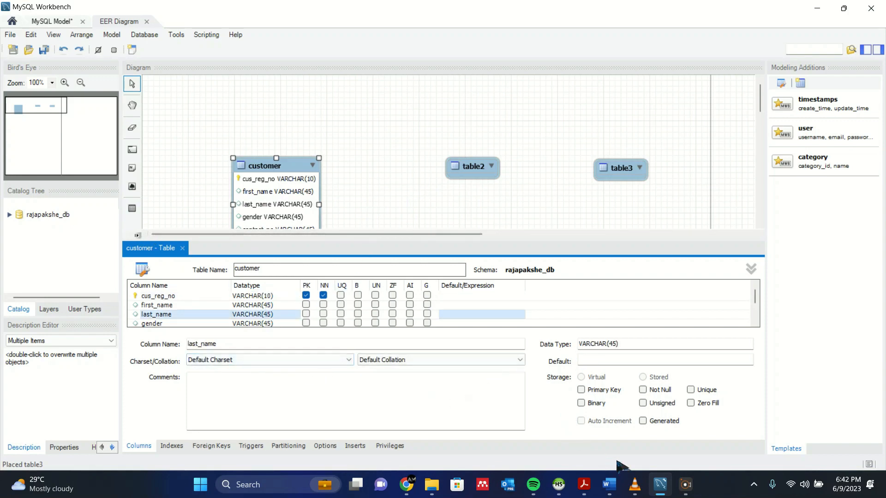
pyautogui.click(584, 484)
pyautogui.click(706, 428)
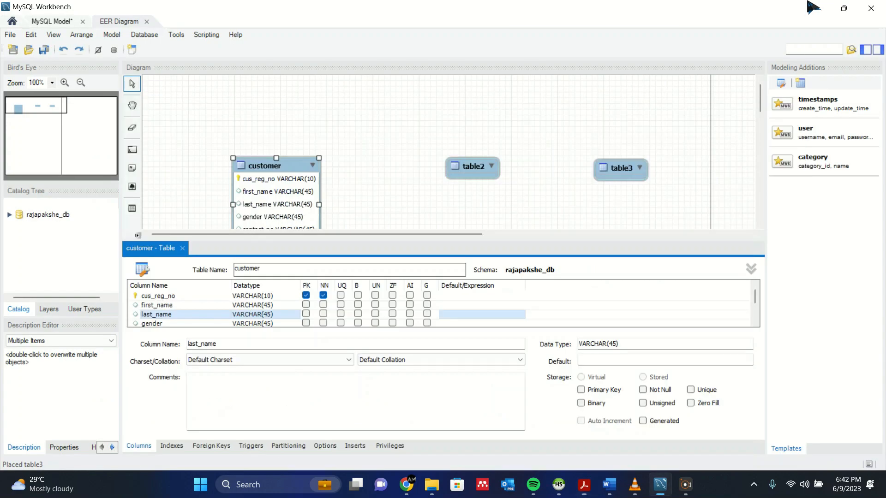
# Minimize Acrobat after reading the customer column lengths.
pyautogui.click(817, 6)
# Set the contact_no and gender columns to VARCHAR(10).
pyautogui.scroll(-1, 277, 314)
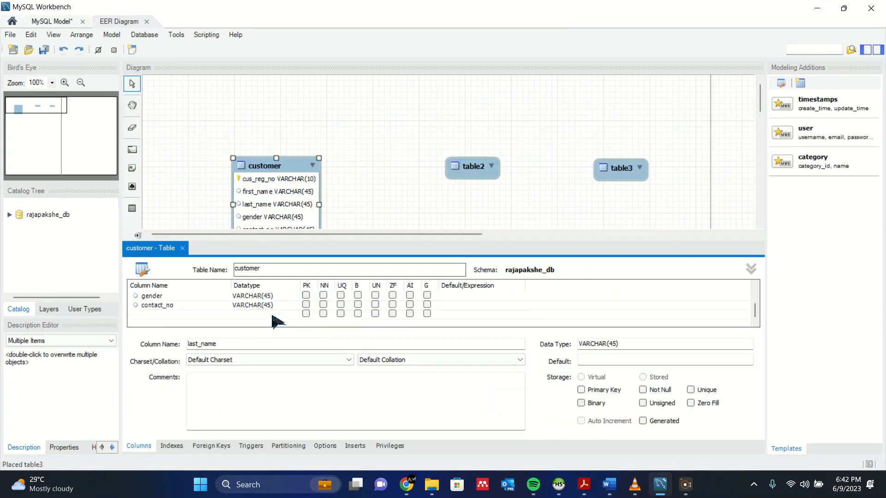
pyautogui.click(264, 306)
pyautogui.click(265, 305)
pyautogui.click(268, 306)
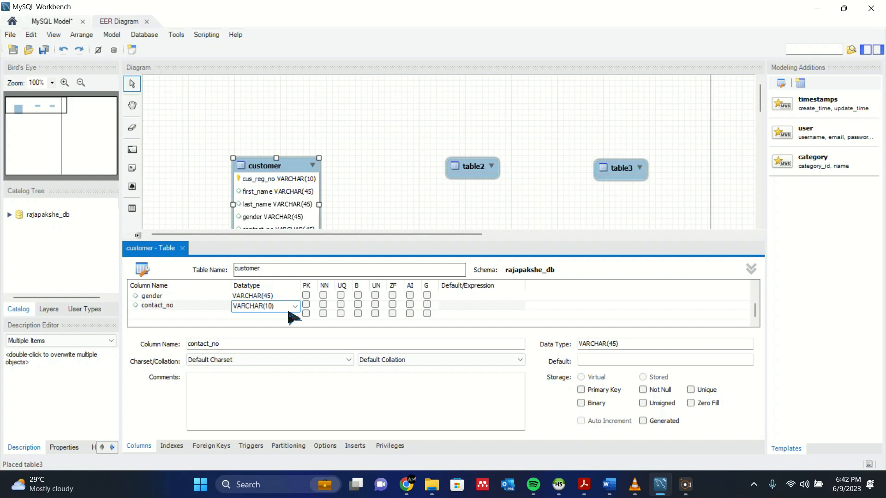
pyautogui.click(268, 296)
pyautogui.click(268, 296)
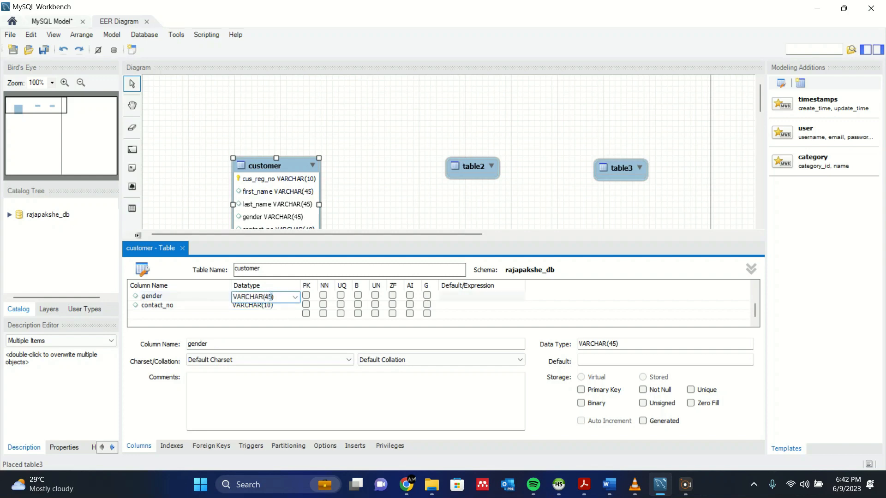
pyautogui.write('10')
pyautogui.press('Return')
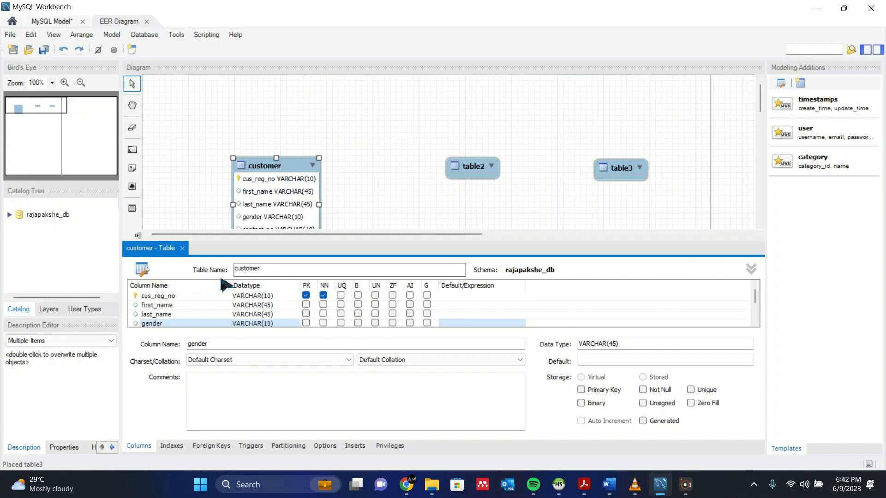
# Move the three tables toward the diagram's top-left and close the customer table editor.
pyautogui.moveTo(263, 161); pyautogui.dragTo(231, 92)
pyautogui.click(340, 134)
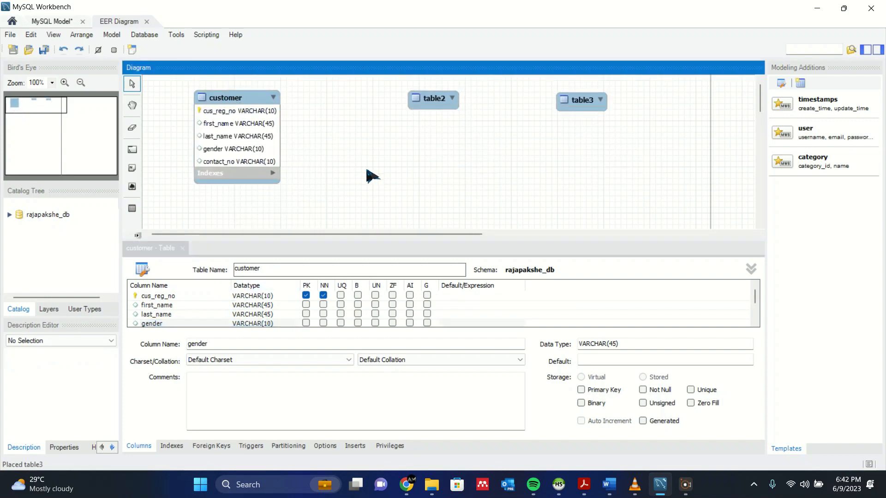
pyautogui.click(182, 249)
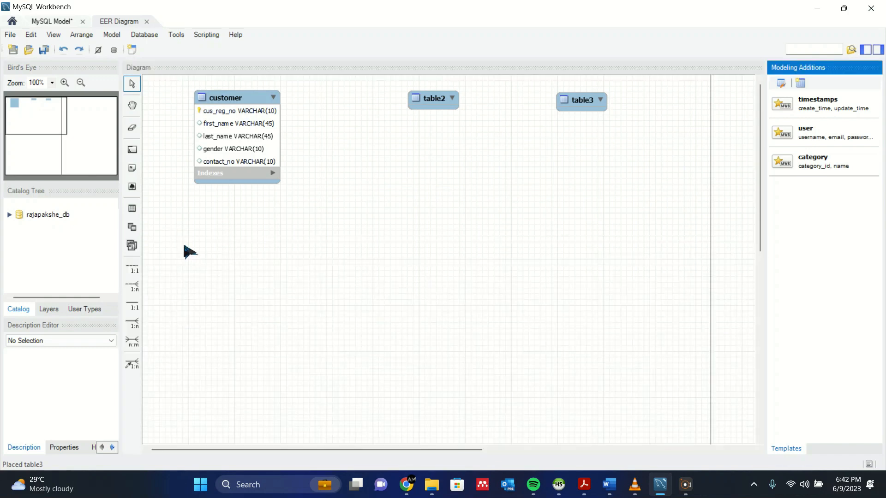
pyautogui.moveTo(429, 102); pyautogui.dragTo(398, 106)
# Open table2 and rename it to product, checking the spec in the PDF.
pyautogui.doubleClick(398, 106)
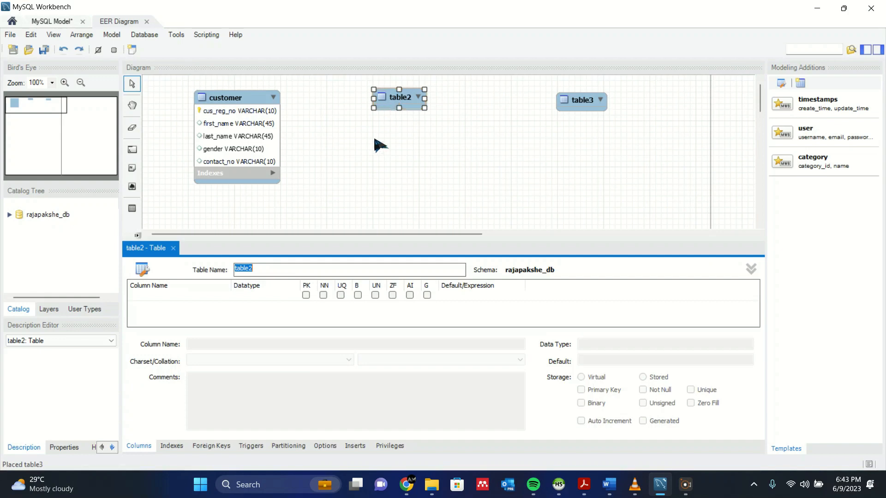
pyautogui.click(583, 485)
pyautogui.click(673, 425)
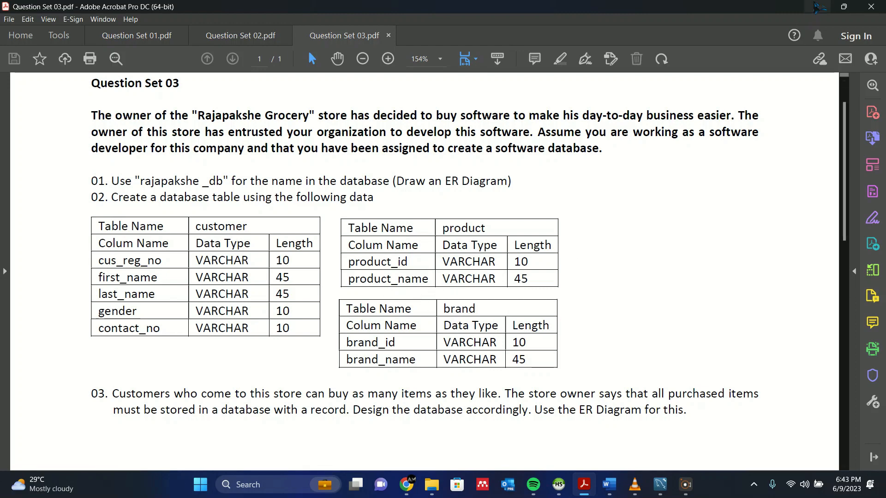
pyautogui.hotkey('alt', 'Tab')
pyautogui.write('p')
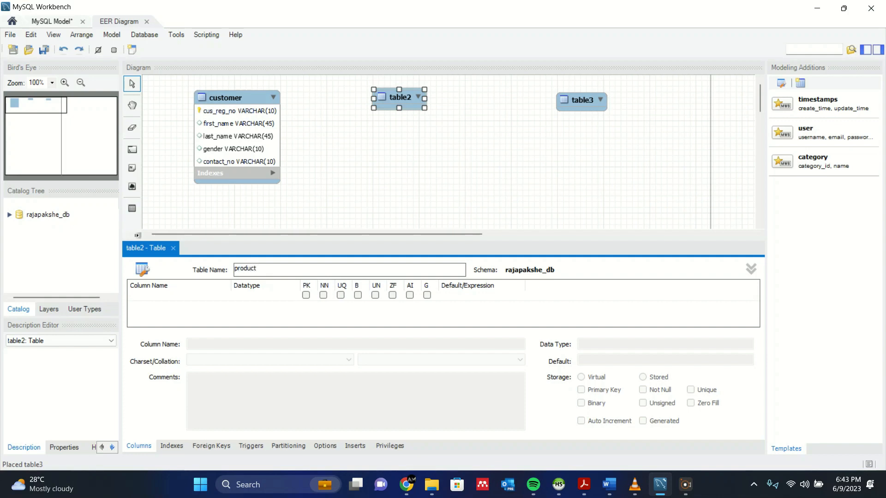
pyautogui.click(156, 293)
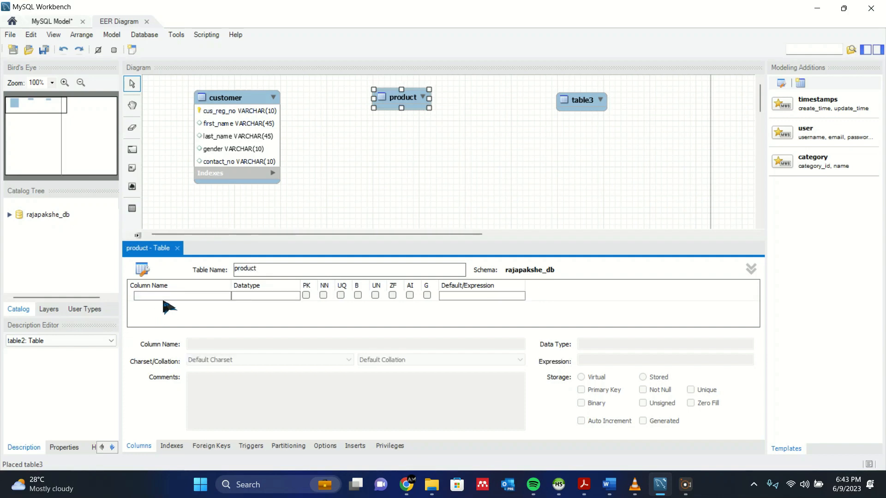
# Rename the first column to product_id and add a second column named product_name.
pyautogui.click(162, 295)
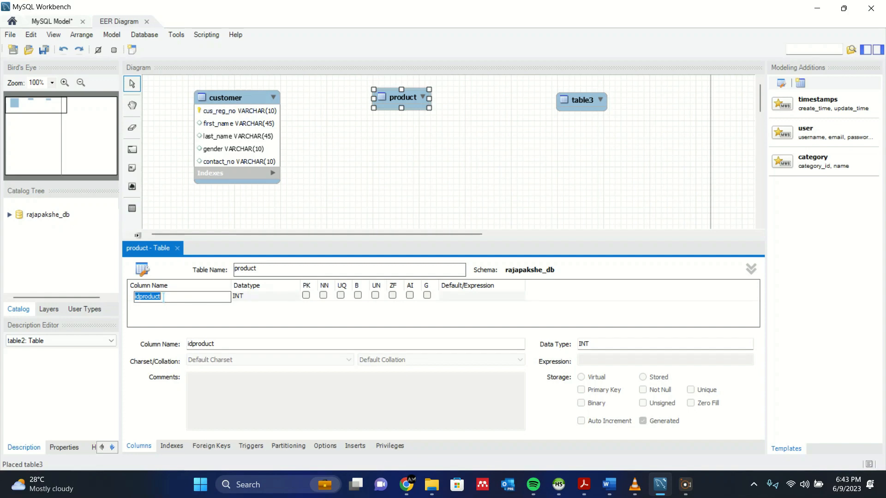
pyautogui.press('BackSpace')
pyautogui.press('Return')
pyautogui.click(174, 306)
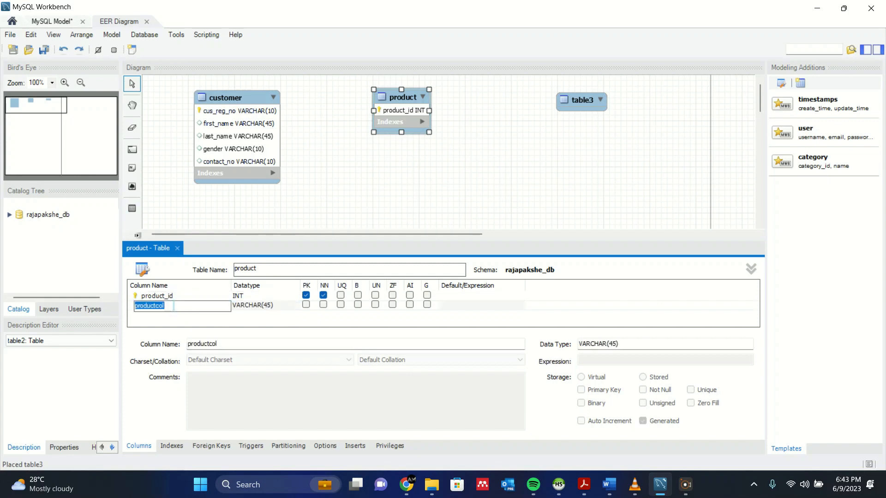
pyautogui.press('BackSpace')
# Check the product_id length 10 and product_name length 45 in the PDF, then edit product_id's datatype.
pyautogui.moveTo(608, 485)
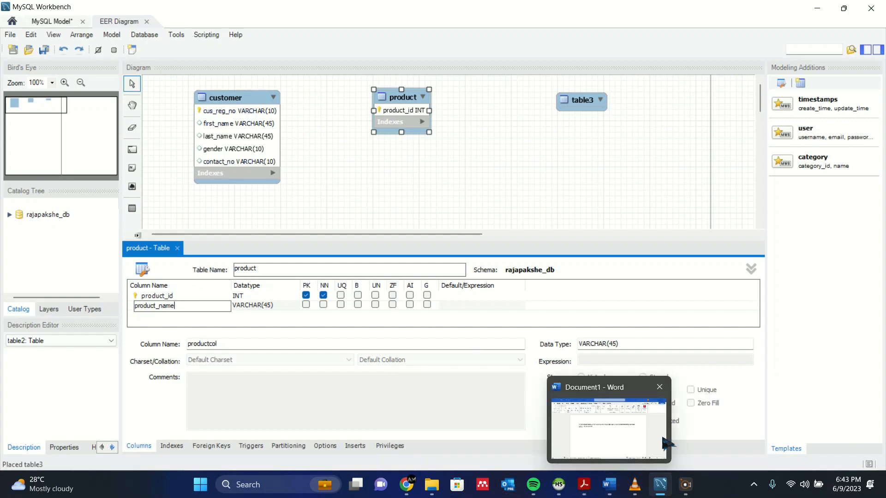
pyautogui.click(671, 450)
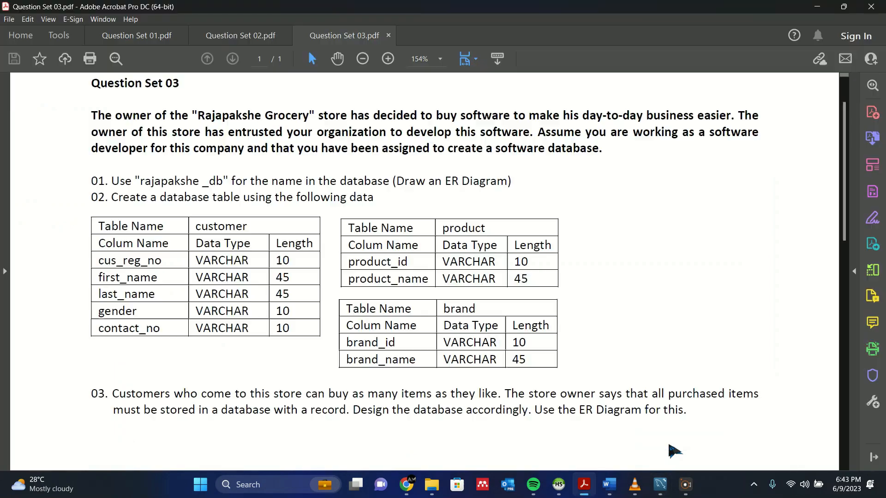
pyautogui.moveTo(514, 261); pyautogui.dragTo(538, 280)
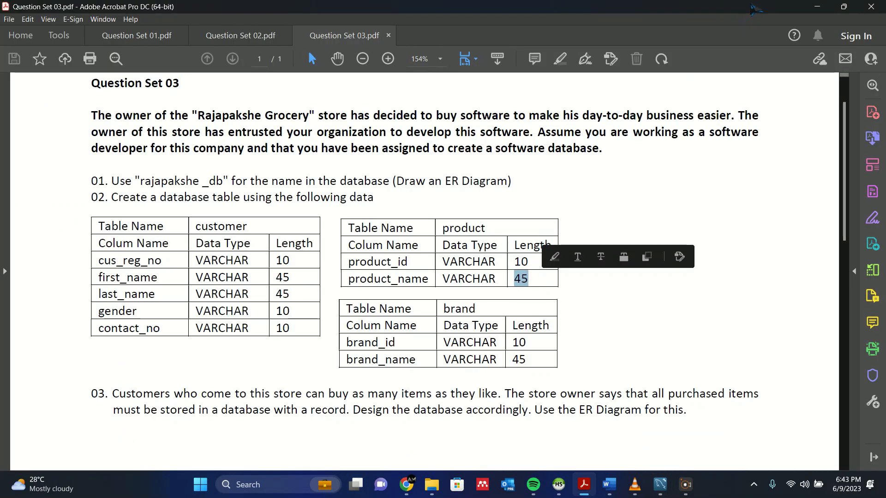
pyautogui.click(824, 5)
pyautogui.doubleClick(256, 297)
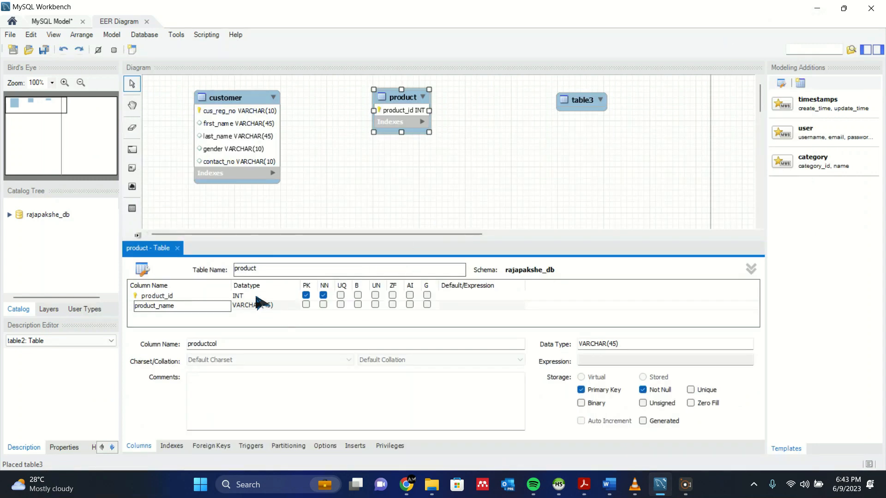
# Change product_id's datatype to VARCHAR(10).
pyautogui.click(295, 297)
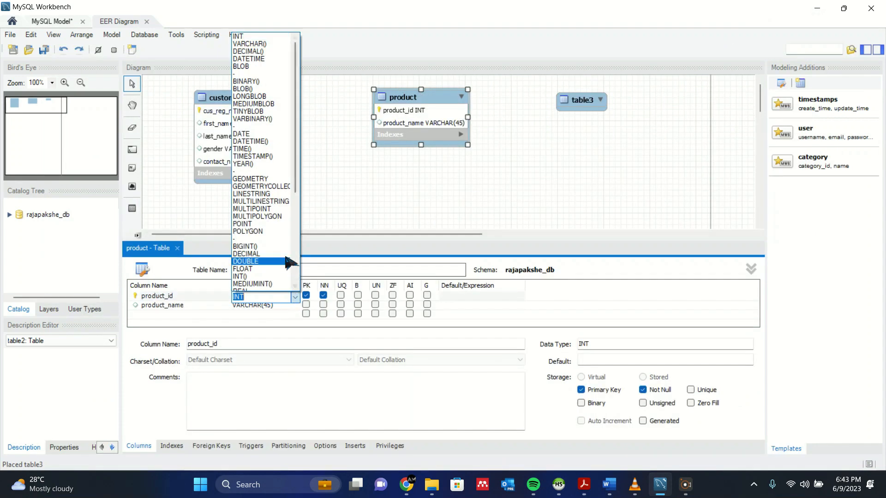
pyautogui.scroll(-3, 277, 185)
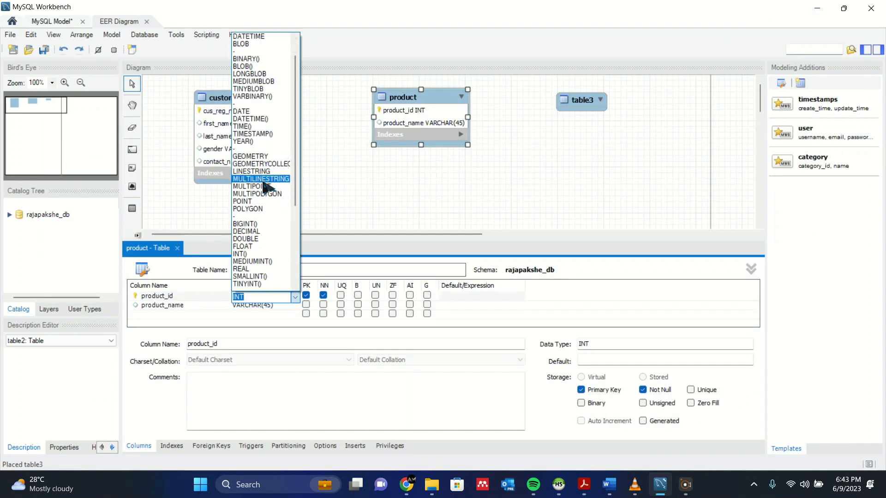
pyautogui.scroll(-2, 272, 275)
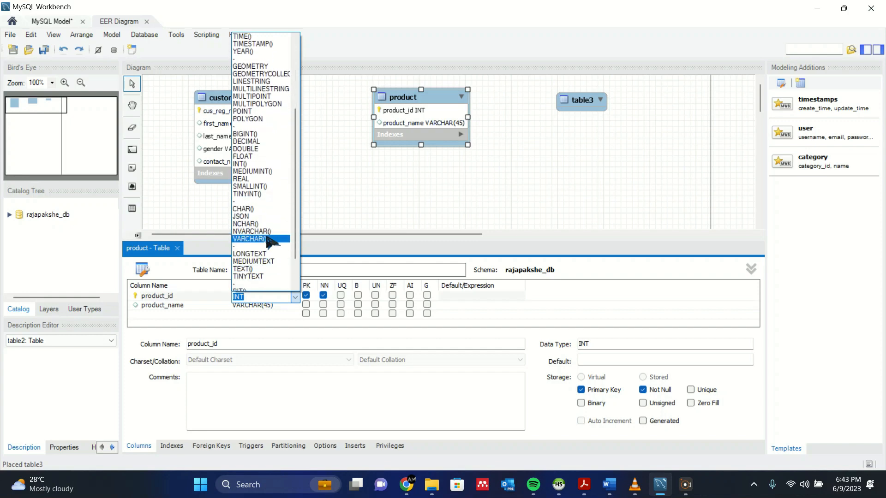
pyautogui.click(259, 240)
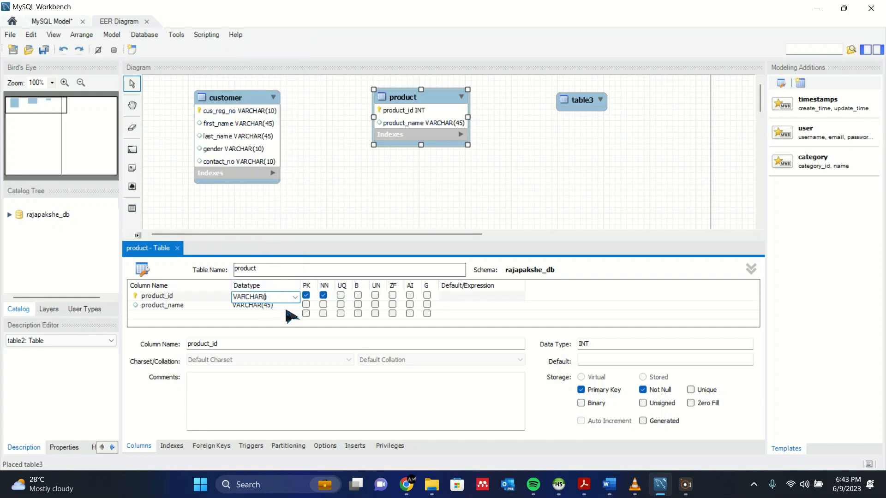
pyautogui.write('10')
pyautogui.press('Return')
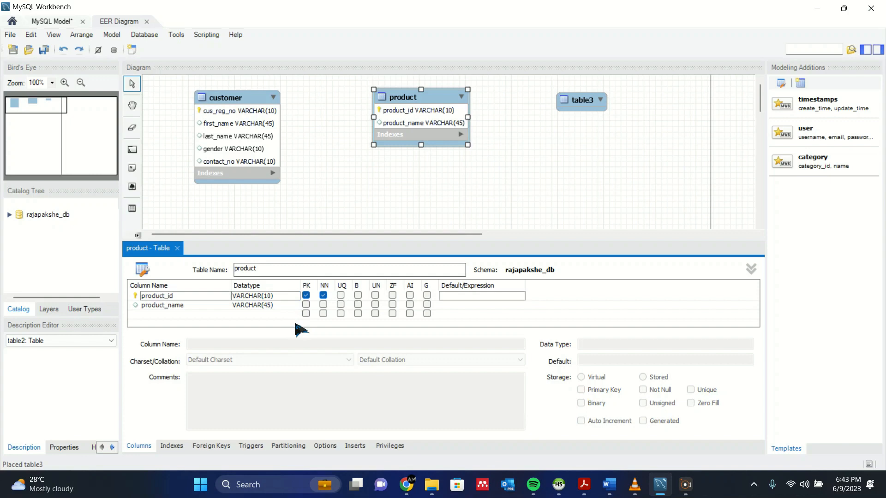
# Close the product table editor and shift the product table slightly left and down.
pyautogui.click(177, 248)
pyautogui.moveTo(406, 93); pyautogui.dragTo(365, 109)
pyautogui.click(508, 209)
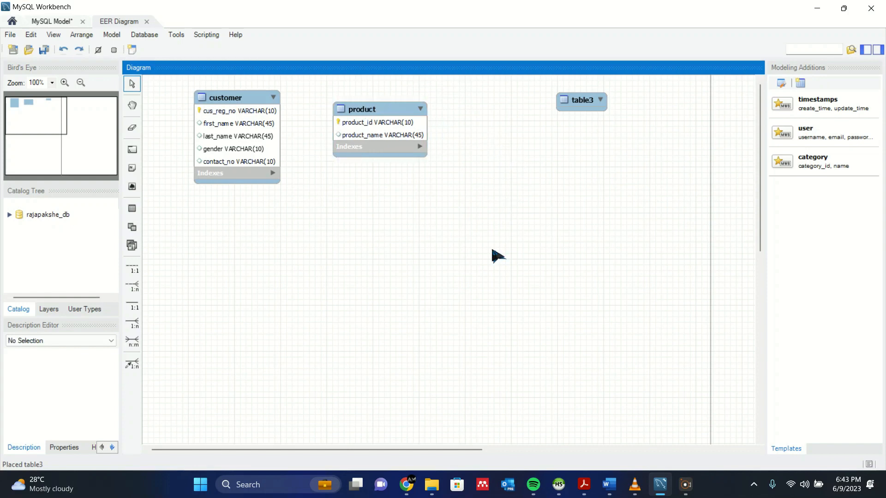
# Check the brand table spec (brand_id VARCHAR(10), brand_name VARCHAR(45)) in Question Set 03.pdf.
pyautogui.hotkey('alt', 'Tab')
pyautogui.scroll(-1, 445, 289)
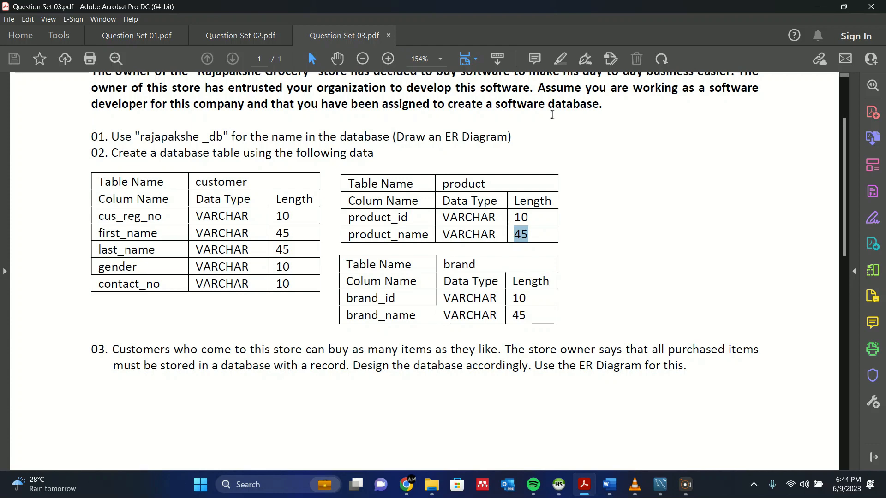
pyautogui.click(817, 6)
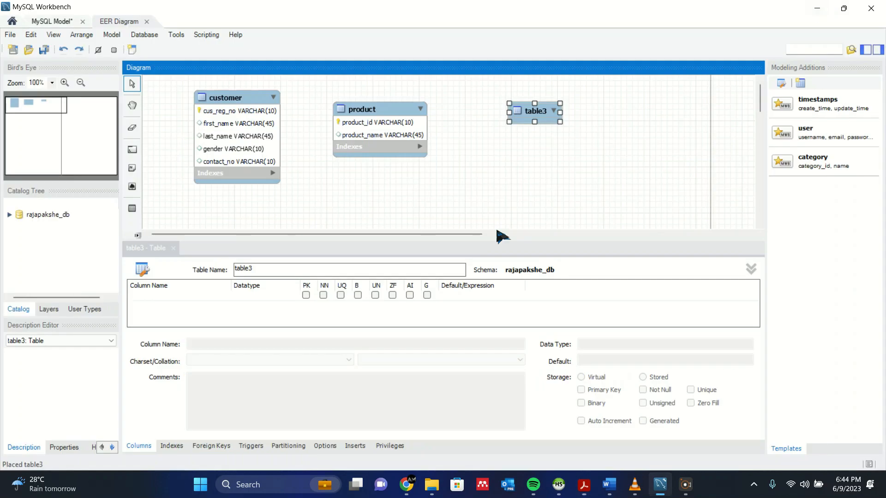
# Rename table3 to brand.
pyautogui.click(369, 268)
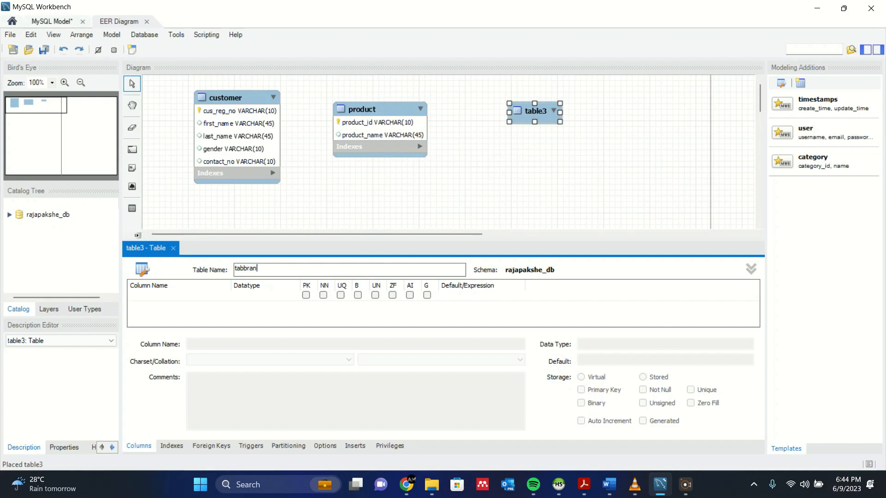
pyautogui.hotkey('ctrl', 'a')
pyautogui.press('BackSpace')
pyautogui.write('br')
# Give the brand table a brand_id column and a brand_name column.
pyautogui.click(182, 295)
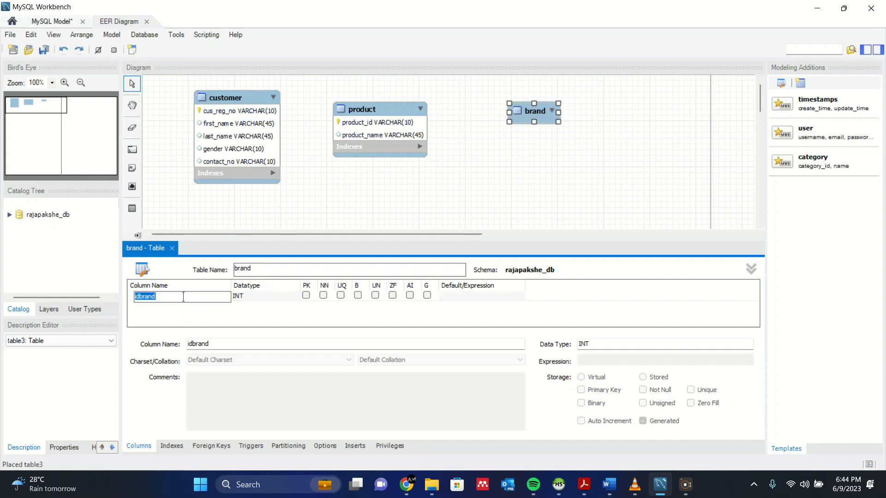
pyautogui.press('BackSpace')
pyautogui.press('Return')
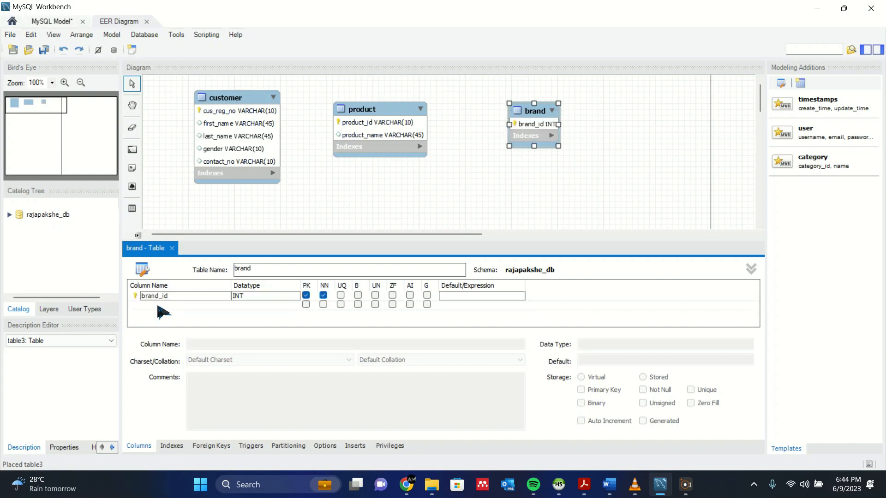
pyautogui.click(157, 305)
pyautogui.press('BackSpace')
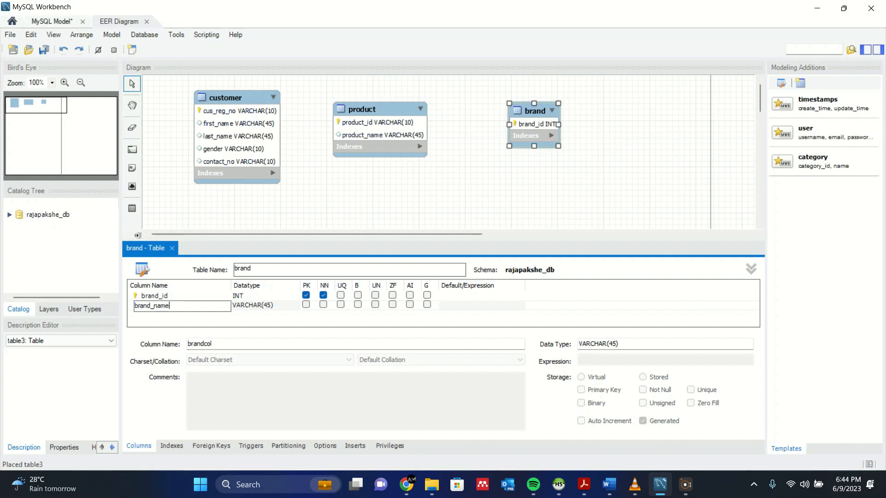
pyautogui.click(277, 296)
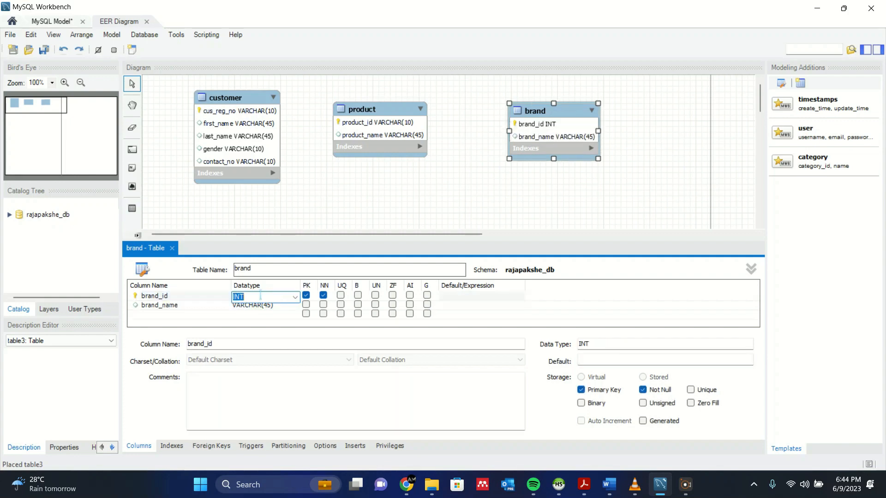
# Set brand_id's datatype to VARCHAR(10).
pyautogui.click(295, 297)
pyautogui.scroll(-4, 277, 217)
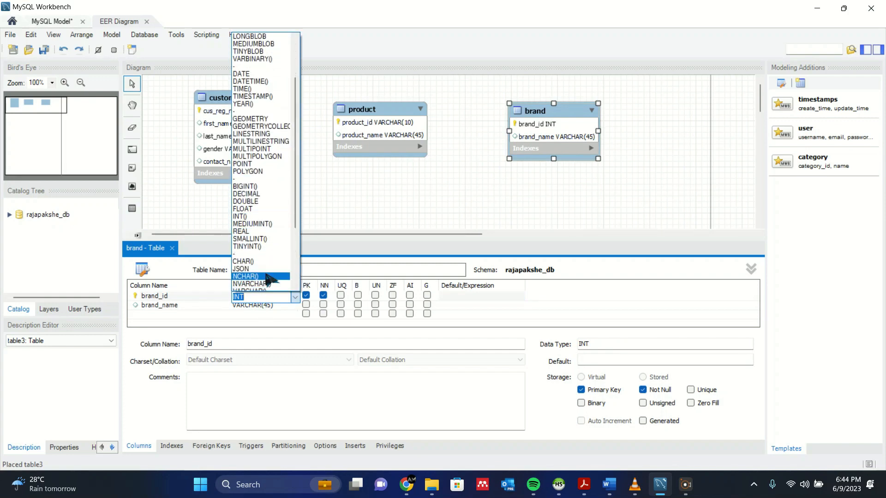
pyautogui.click(271, 270)
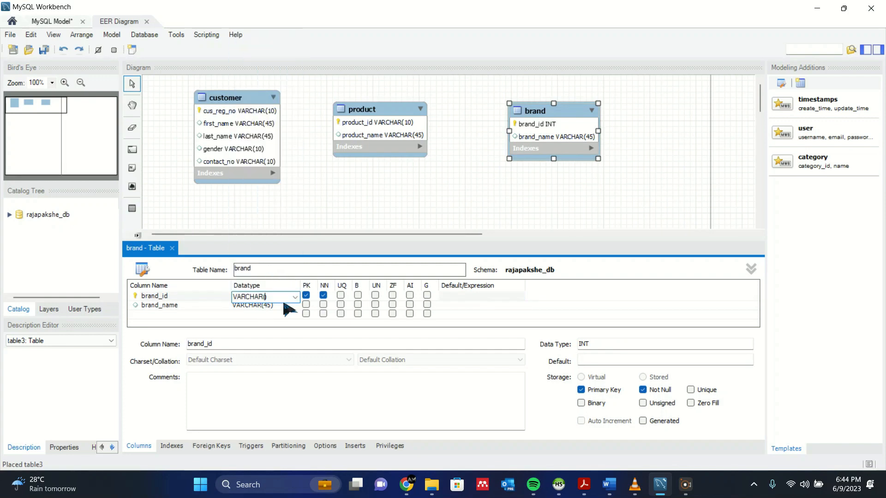
pyautogui.write('10')
pyautogui.click(265, 306)
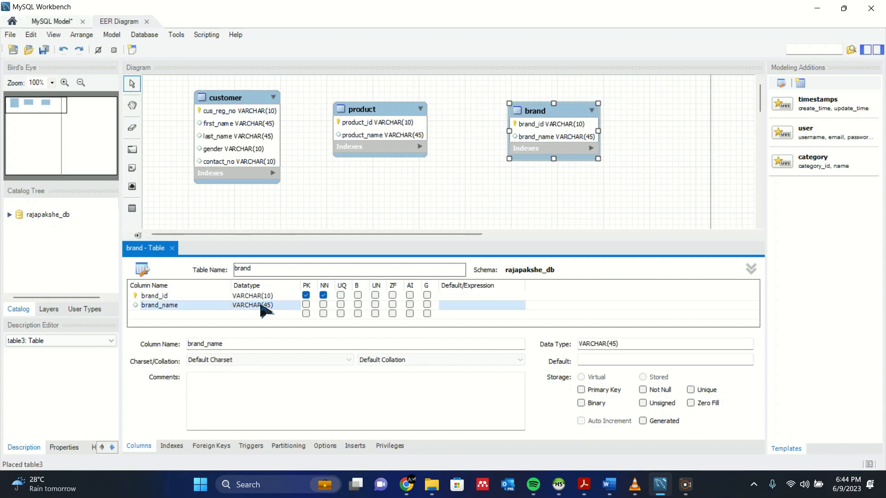
# Close the brand editor and nudge the brand and product tables into place.
pyautogui.click(170, 249)
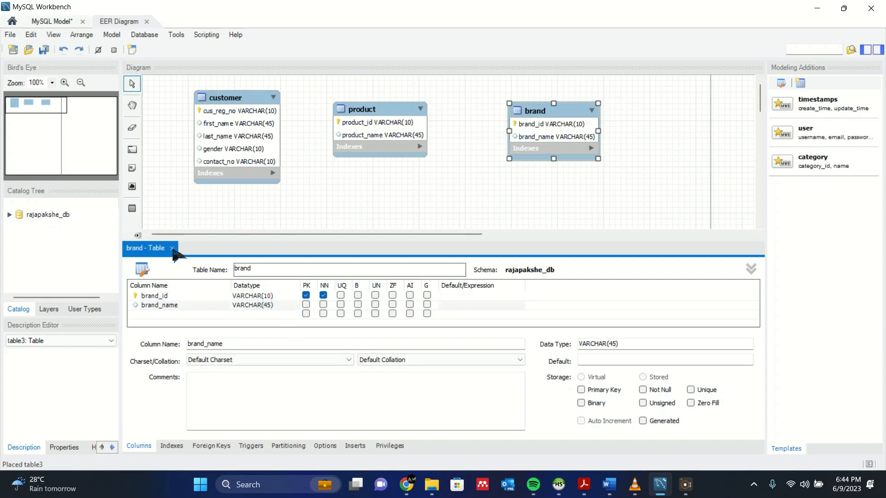
pyautogui.click(171, 248)
pyautogui.moveTo(575, 115); pyautogui.dragTo(553, 119)
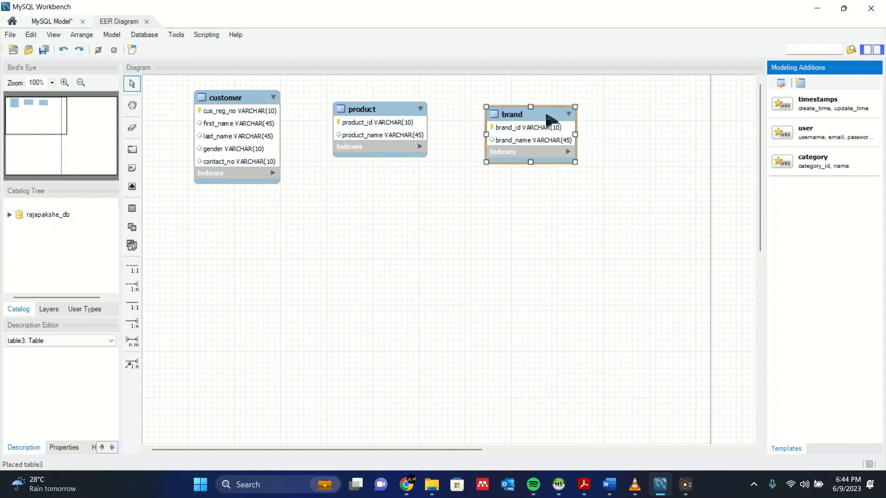
pyautogui.click(663, 102)
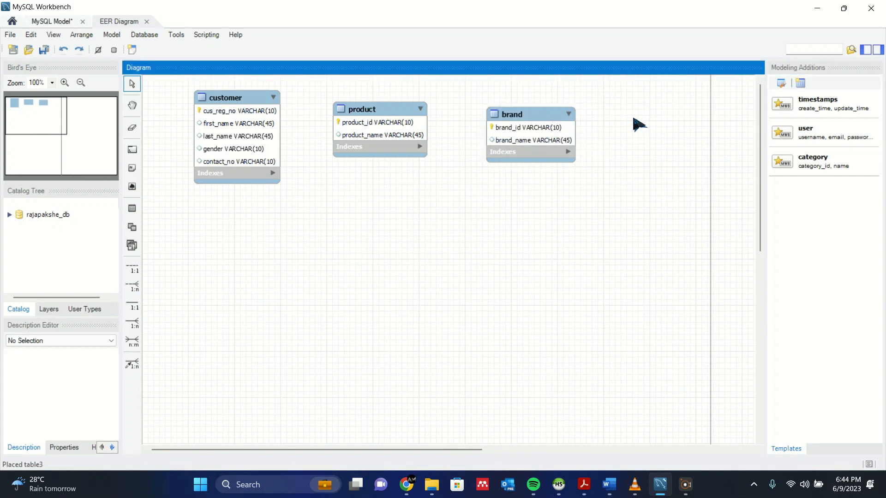
pyautogui.moveTo(356, 109); pyautogui.dragTo(375, 122)
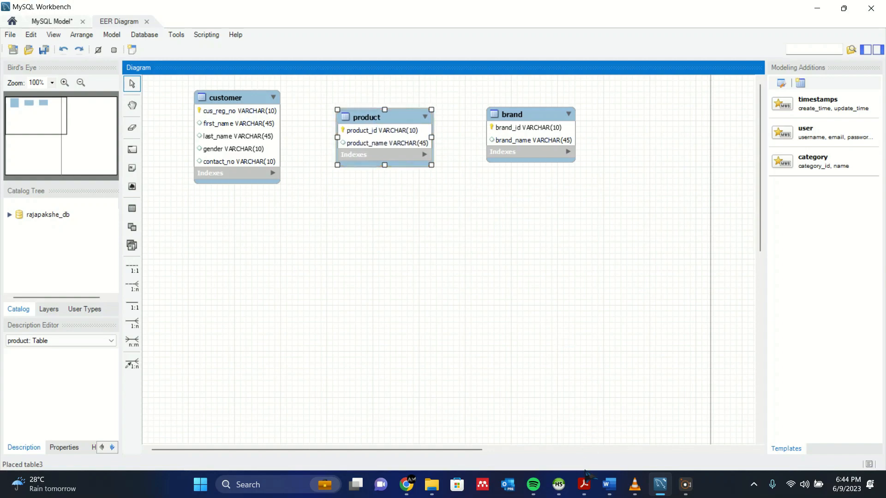
pyautogui.moveTo(584, 480)
pyautogui.click(688, 412)
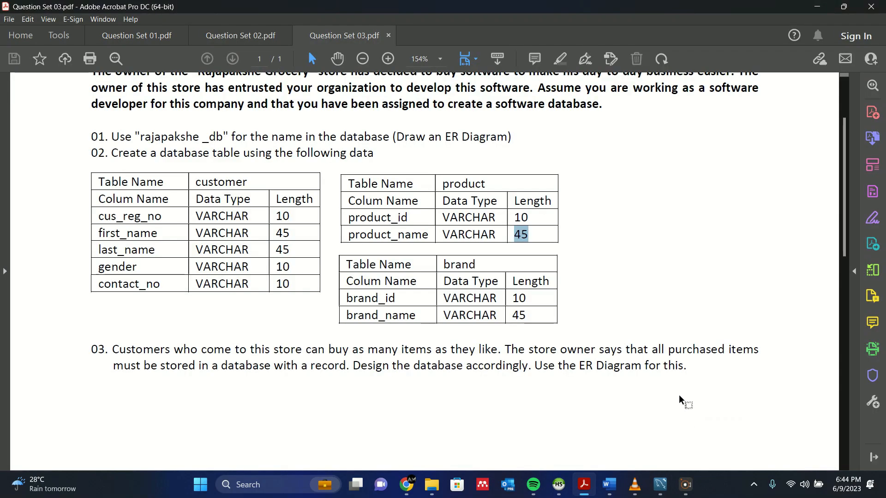
pyautogui.scroll(3, 544, 315)
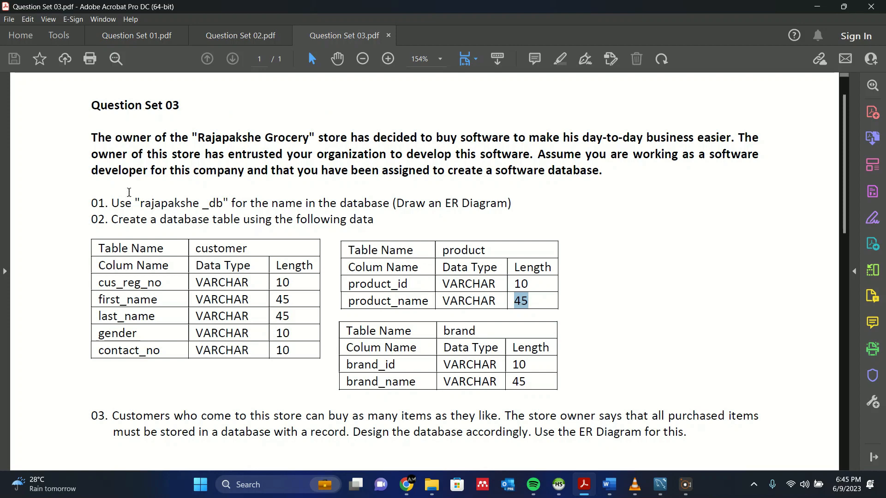
pyautogui.scroll(1, 122, 198)
pyautogui.scroll(-2, 194, 247)
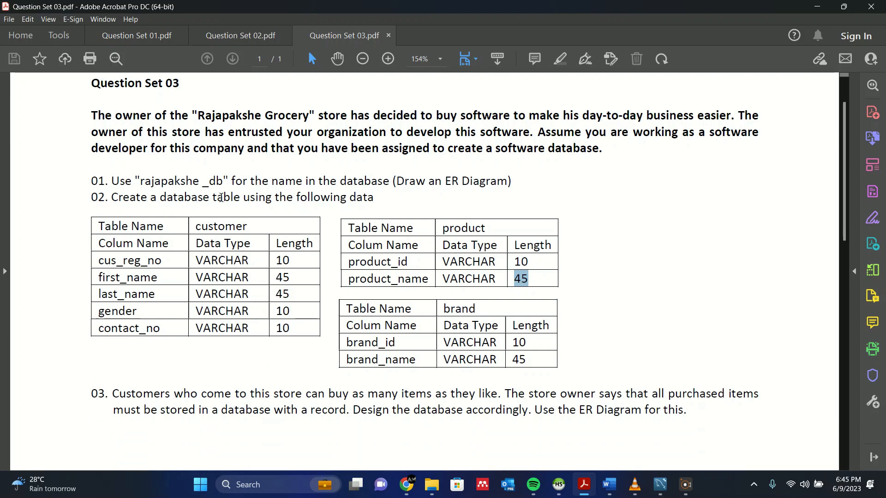
pyautogui.scroll(-1, 242, 192)
pyautogui.scroll(-4, 247, 182)
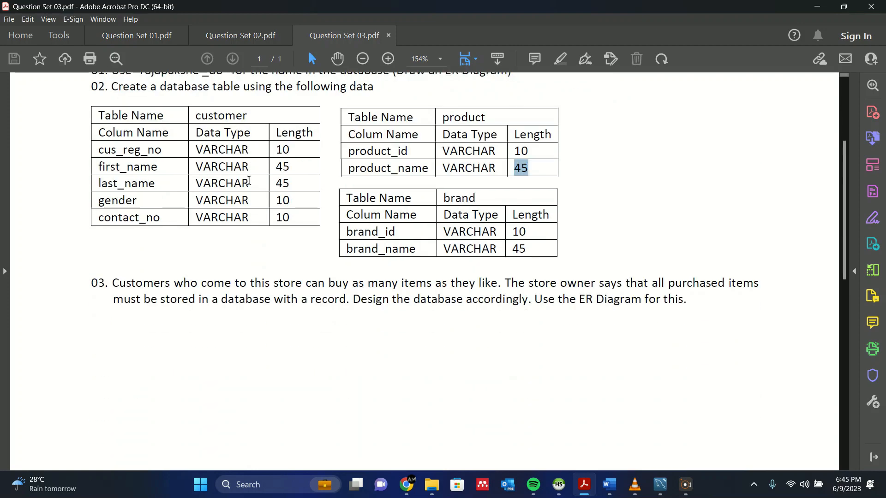
pyautogui.click(312, 261)
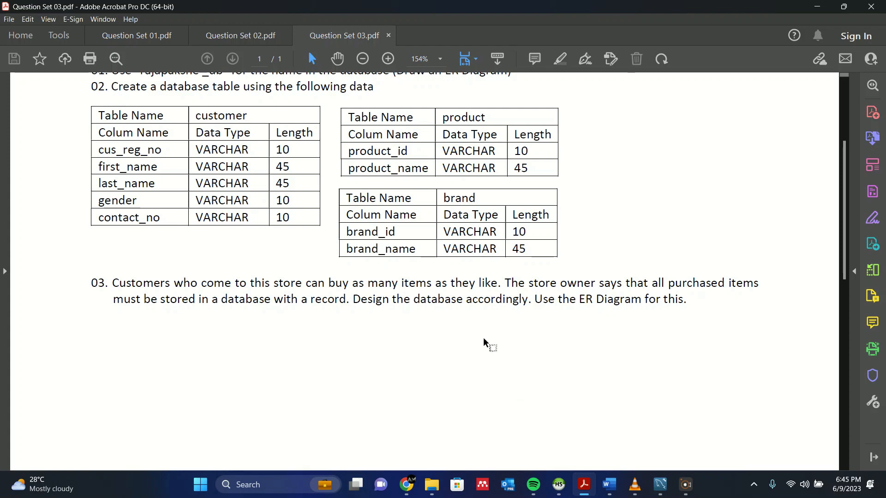
pyautogui.hotkey('alt', 'Tab')
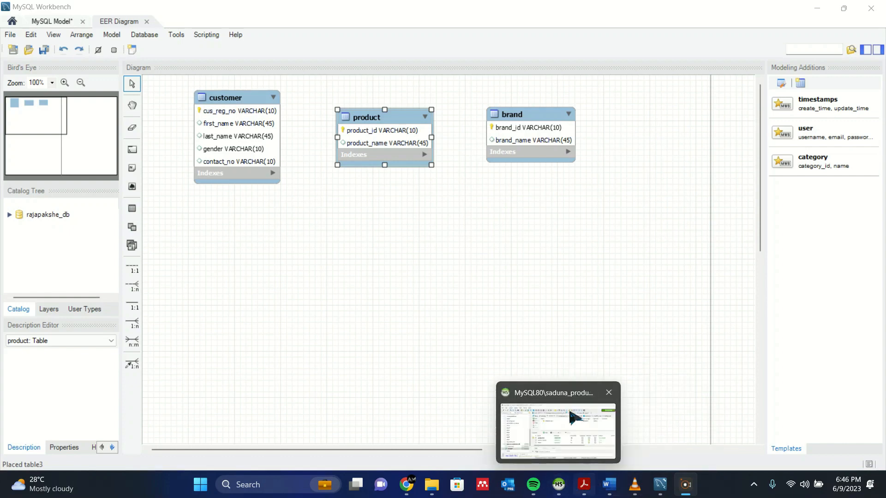
# Move brand down and product right so product sits directly above brand.
pyautogui.moveTo(541, 124); pyautogui.dragTo(463, 247)
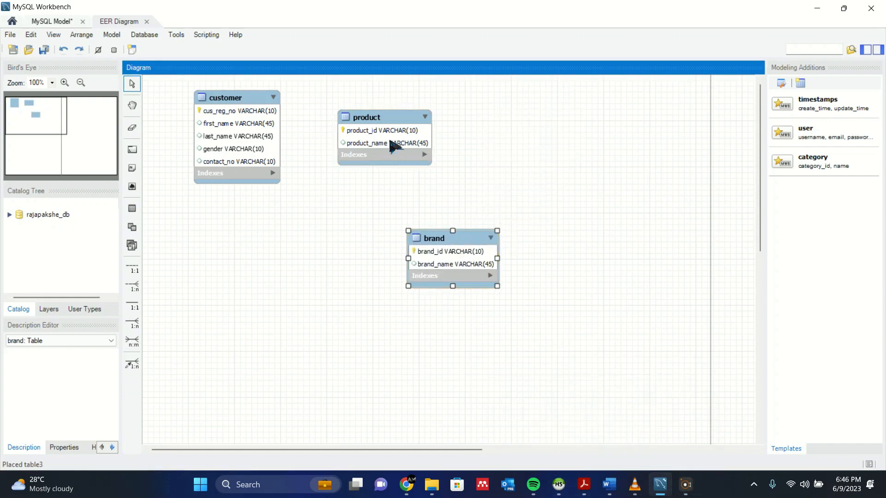
pyautogui.moveTo(383, 126); pyautogui.dragTo(454, 123)
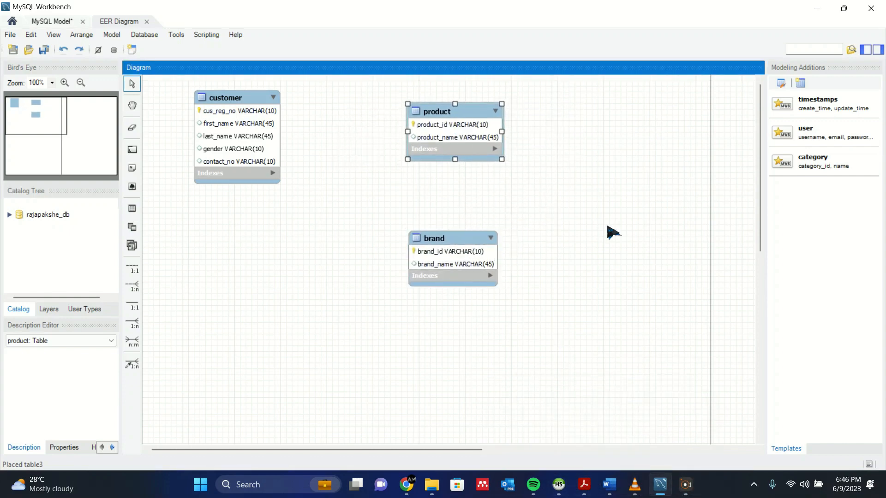
pyautogui.click(576, 238)
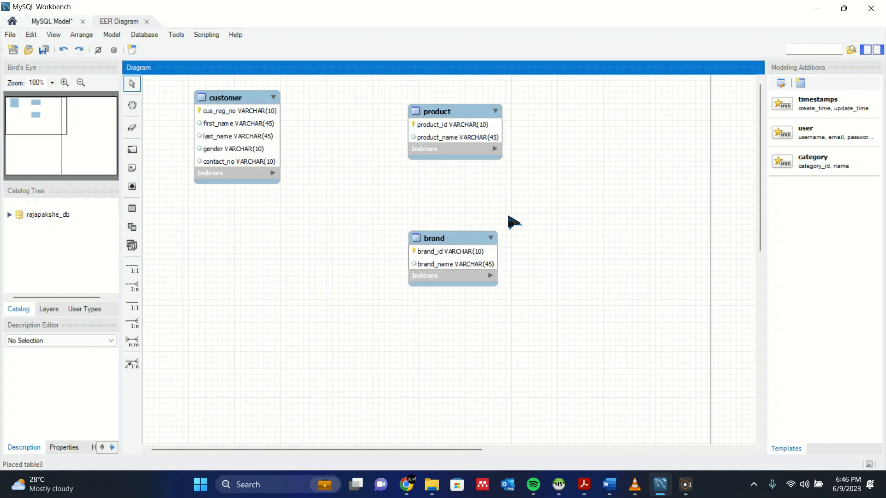
pyautogui.moveTo(446, 253)
pyautogui.mouseDown()
pyautogui.moveTo(458, 234)
pyautogui.moveTo(445, 230)
pyautogui.moveTo(447, 248)
pyautogui.mouseUp()
pyautogui.moveTo(450, 143); pyautogui.dragTo(458, 157)
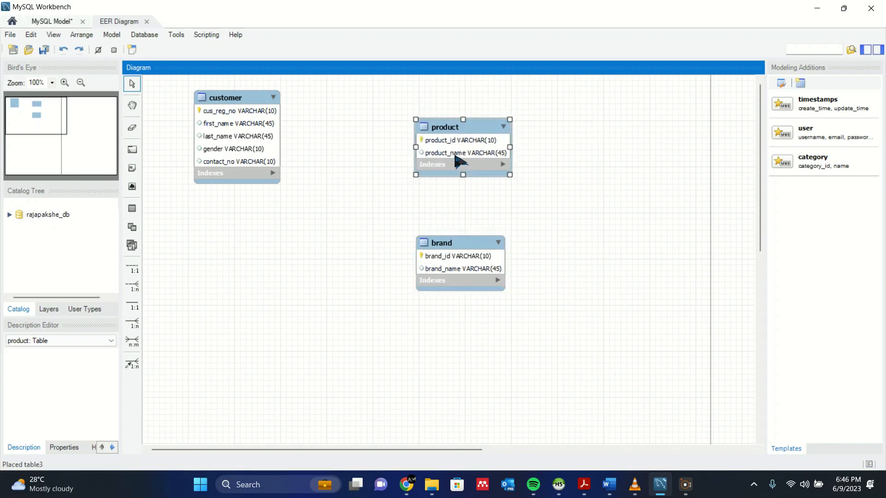
pyautogui.click(564, 188)
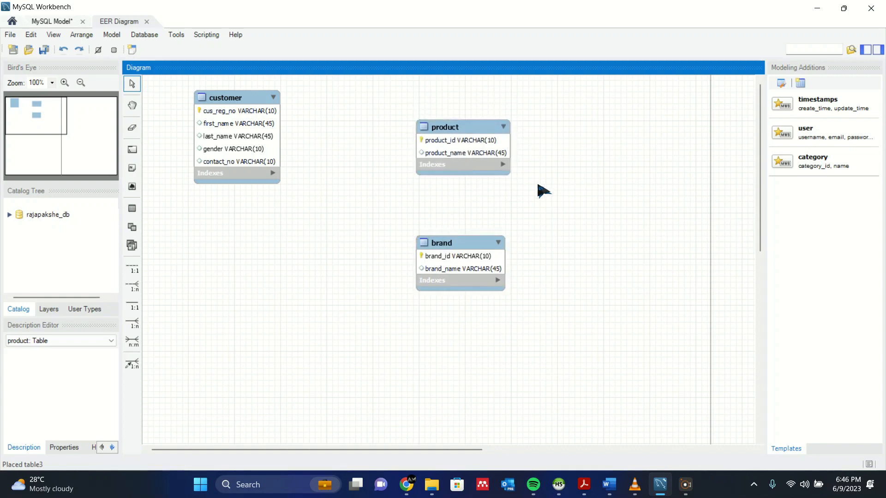
# Create a 1:1 non-identifying relationship from product to brand, adding brand_brand_id to product.
pyautogui.click(139, 272)
pyautogui.click(473, 237)
pyautogui.click(457, 133)
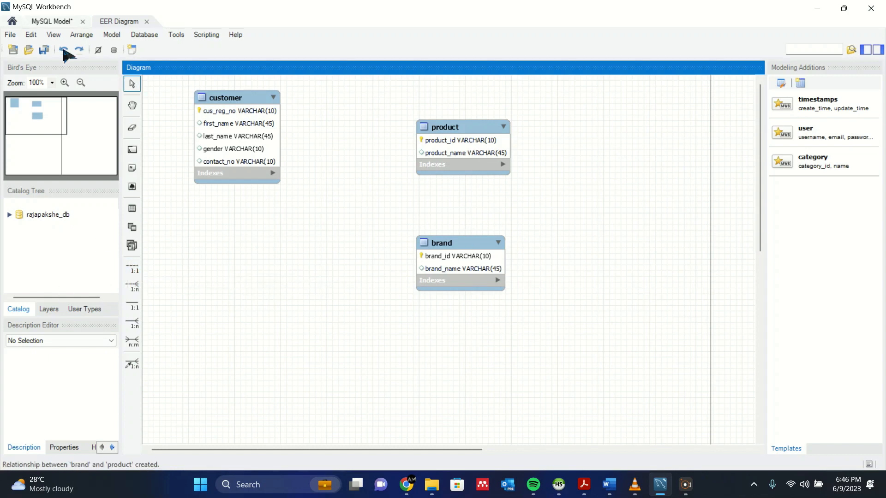
pyautogui.click(134, 268)
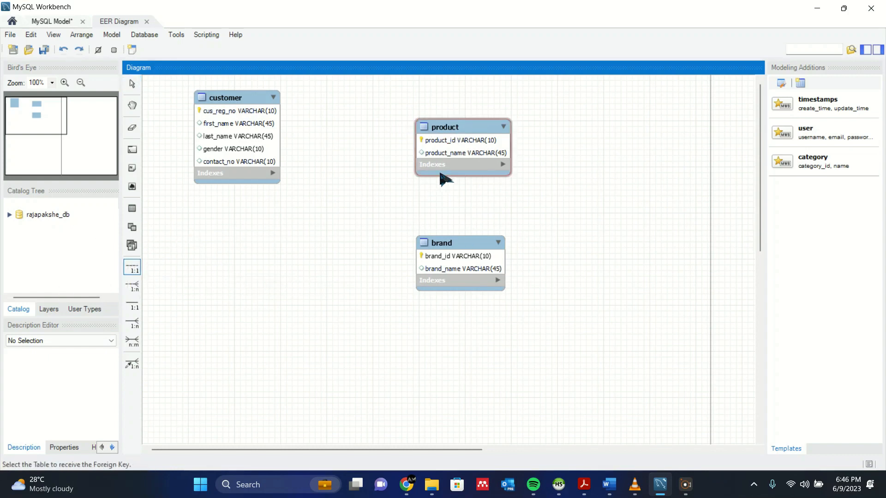
pyautogui.click(467, 153)
pyautogui.click(463, 256)
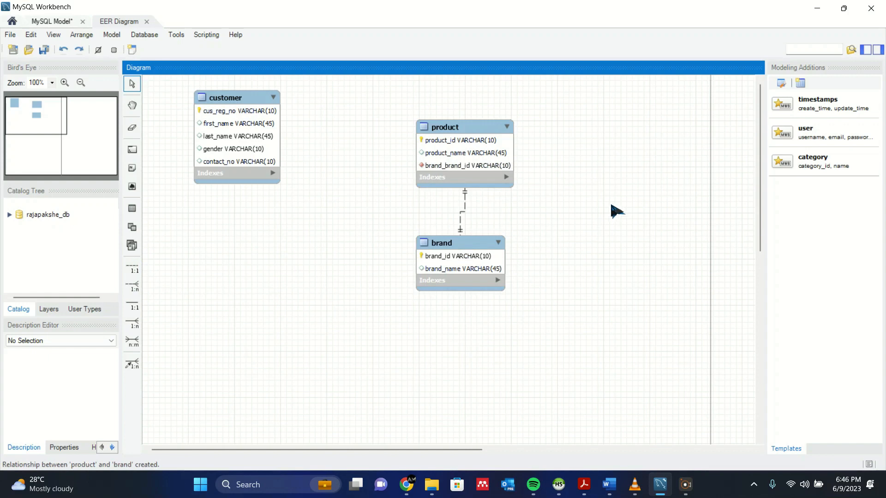
# Spread the tables apart: customer further left, product and brand further right.
pyautogui.moveTo(464, 132); pyautogui.dragTo(457, 120)
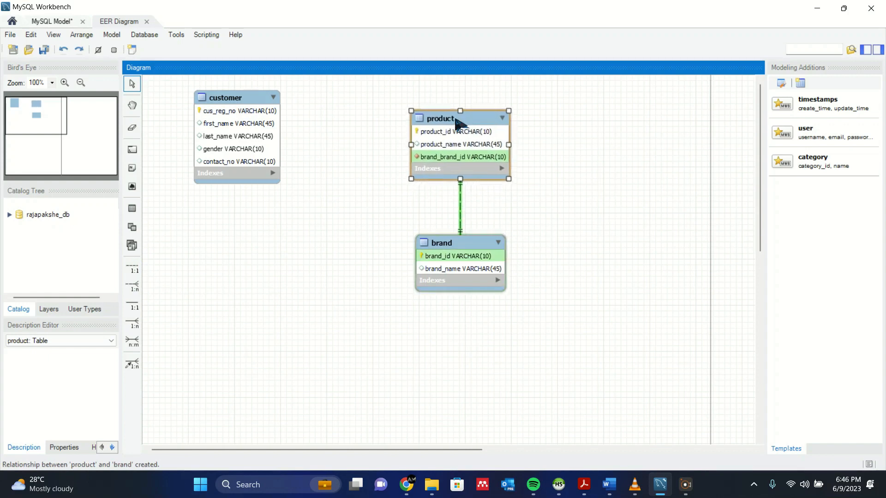
pyautogui.click(364, 145)
pyautogui.moveTo(237, 101); pyautogui.dragTo(207, 125)
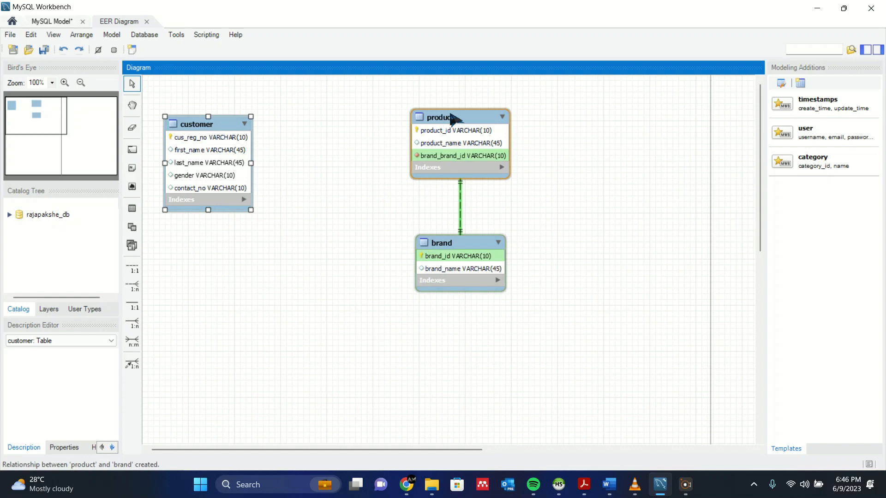
pyautogui.moveTo(451, 119); pyautogui.dragTo(539, 120)
pyautogui.moveTo(460, 250); pyautogui.dragTo(550, 258)
pyautogui.moveTo(230, 139); pyautogui.dragTo(222, 135)
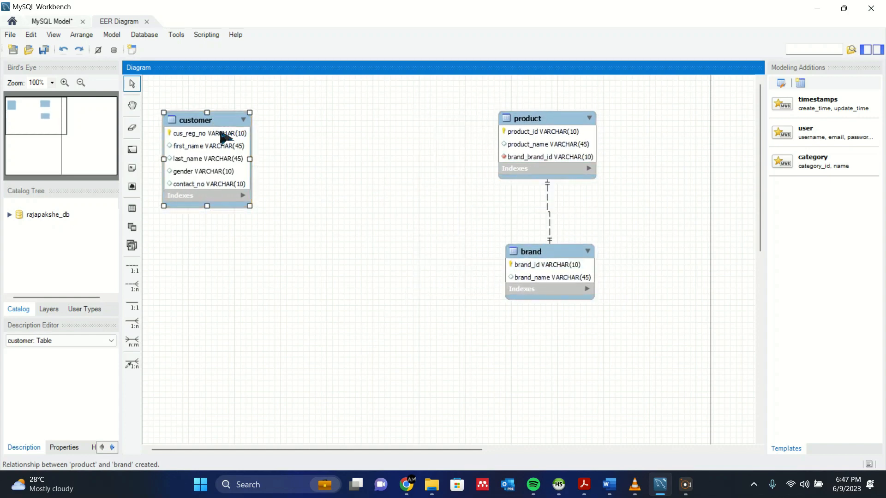
# Create an n:m relationship between customer and product, placing customer_has_product below them.
pyautogui.click(137, 339)
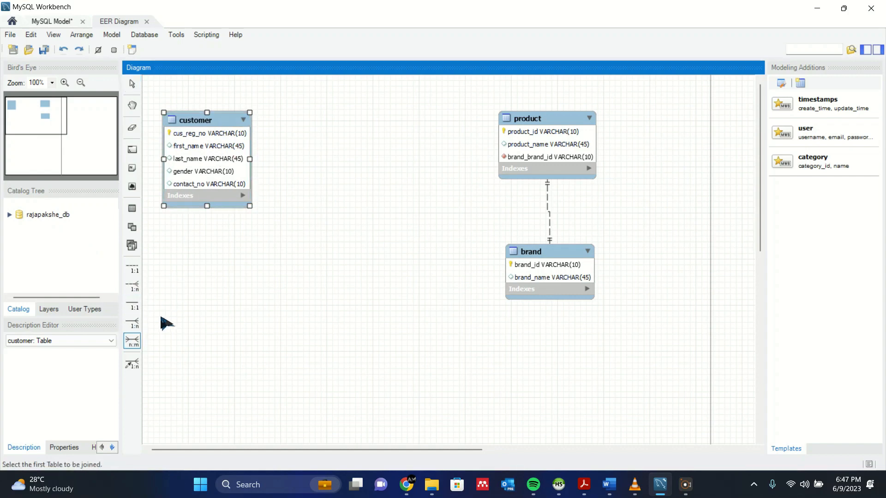
pyautogui.click(224, 136)
pyautogui.click(526, 128)
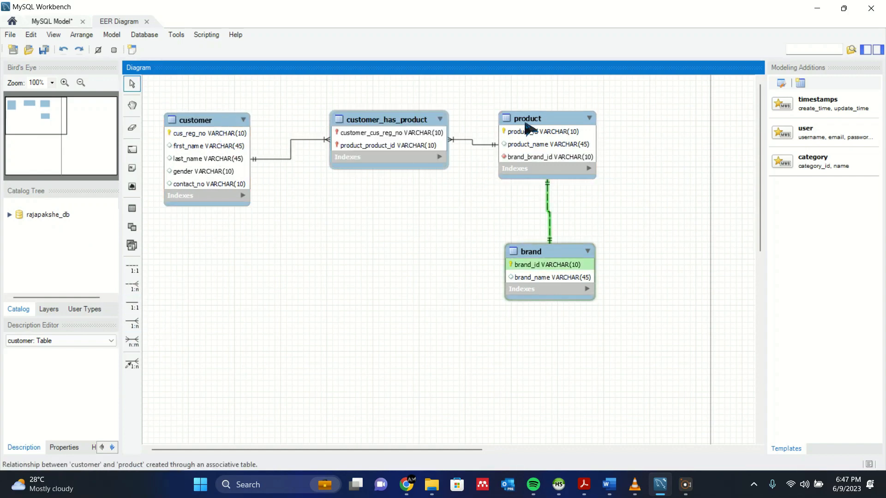
pyautogui.click(390, 125)
pyautogui.moveTo(390, 123); pyautogui.dragTo(379, 199)
pyautogui.click(360, 303)
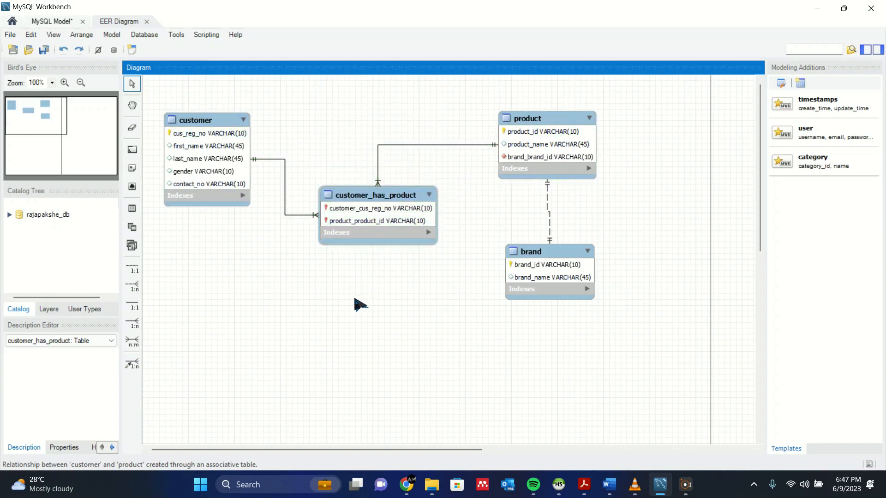
# Rename the customer_has_product table to invoice.
pyautogui.doubleClick(371, 203)
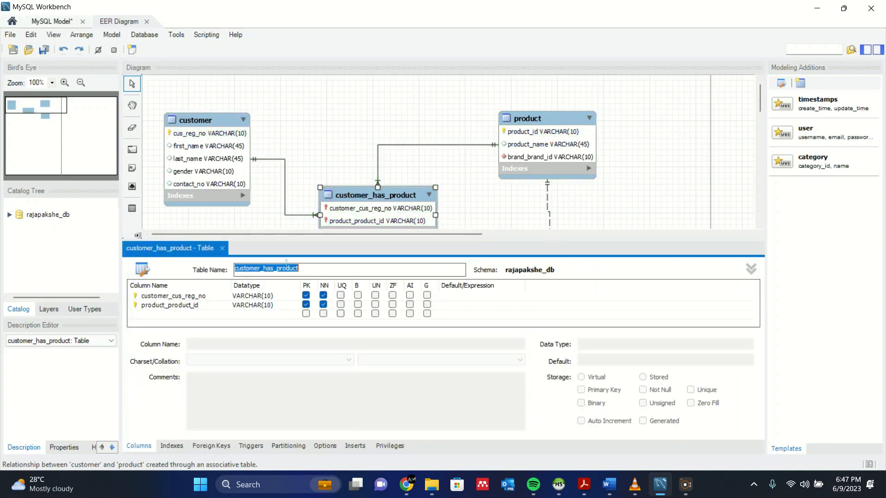
pyautogui.press('BackSpace')
pyautogui.write('invoice')
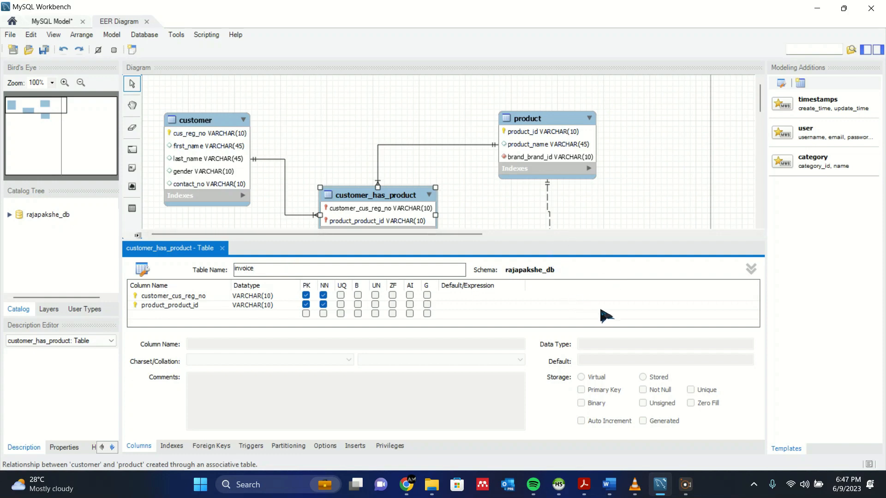
pyautogui.click(609, 193)
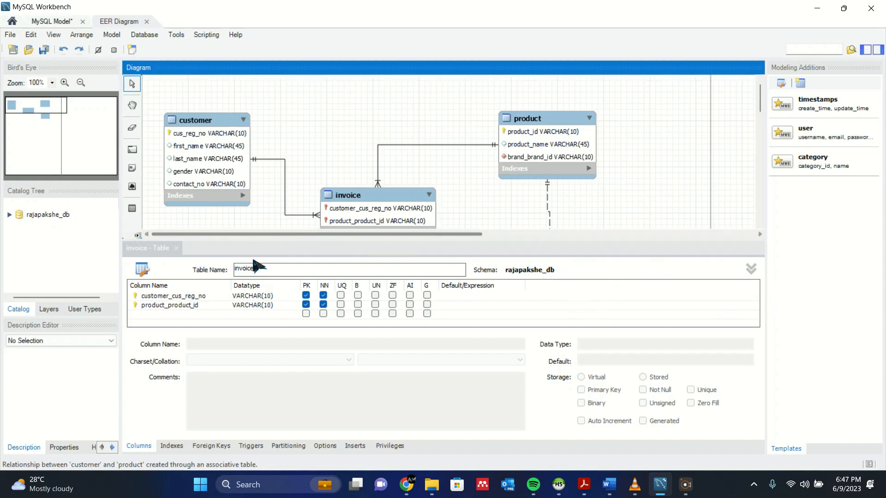
# Close the invoice editor and position invoice between customer and product.
pyautogui.click(176, 248)
pyautogui.moveTo(381, 199); pyautogui.dragTo(365, 164)
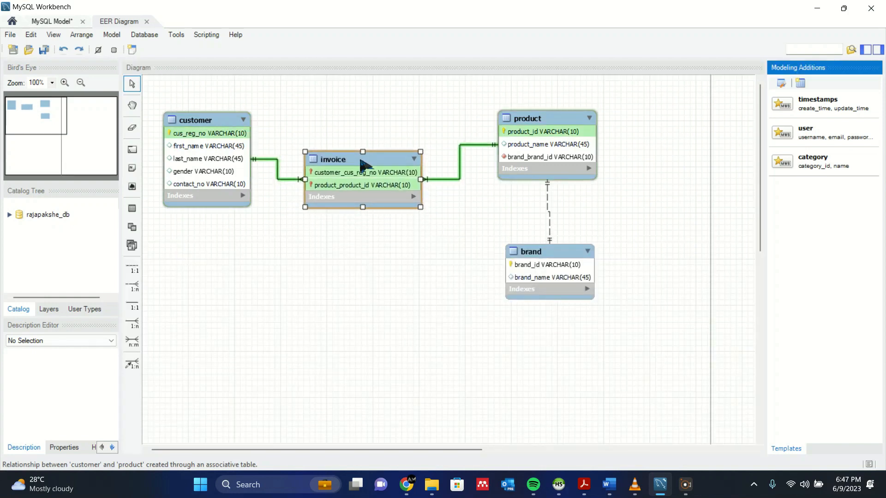
pyautogui.moveTo(524, 131); pyautogui.dragTo(539, 140)
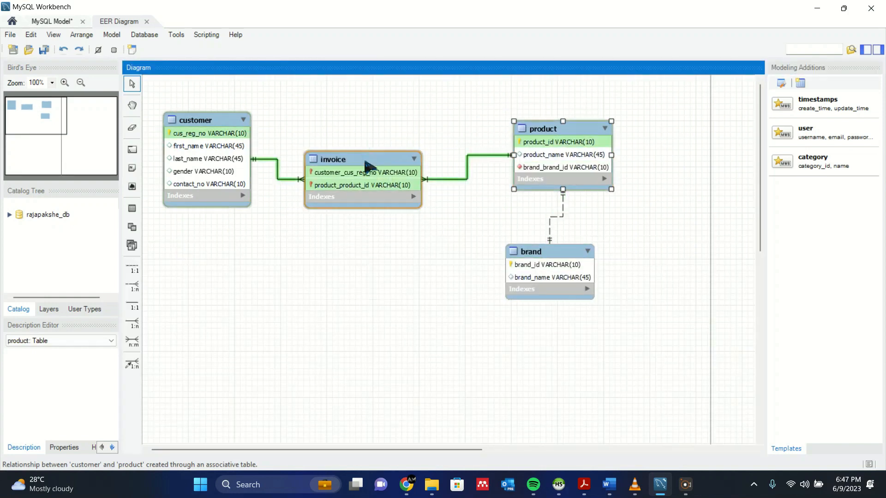
pyautogui.moveTo(369, 166); pyautogui.dragTo(383, 144)
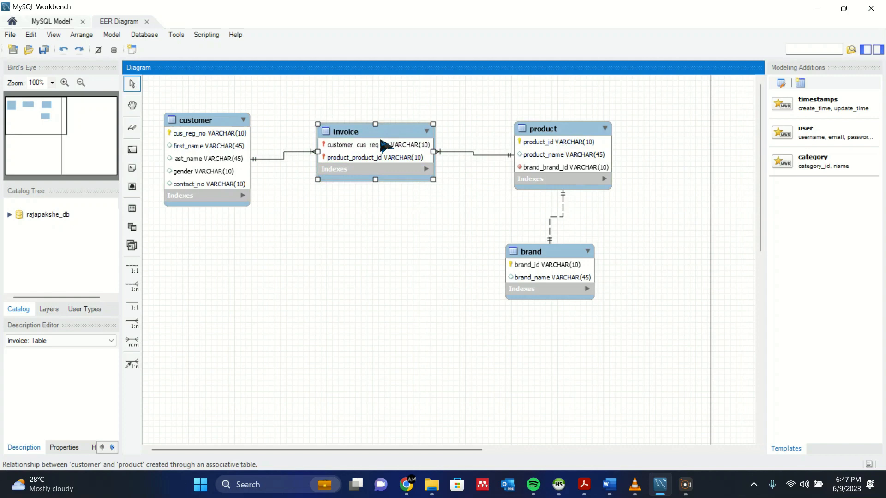
pyautogui.click(389, 220)
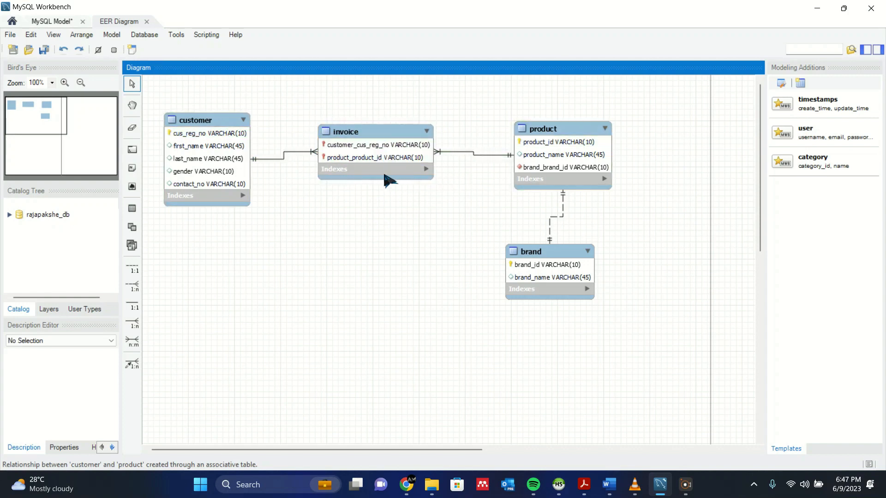
# Add a column named timestamp to the invoice table.
pyautogui.click(390, 144)
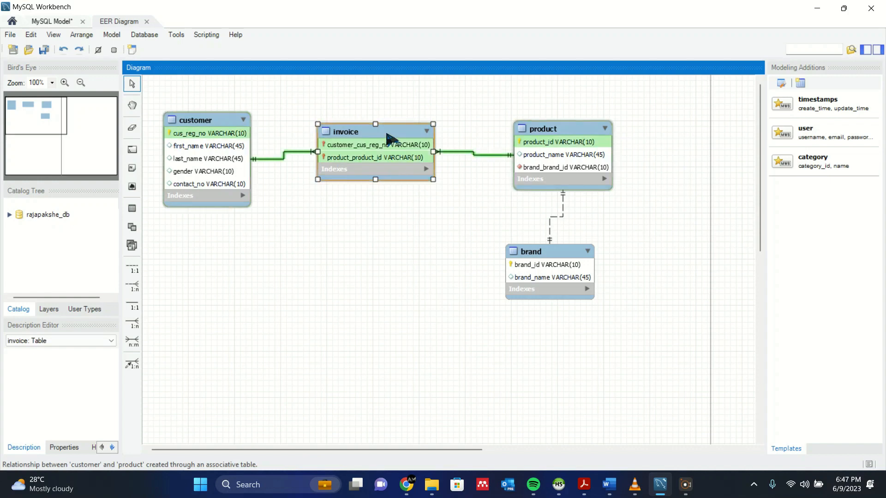
pyautogui.doubleClick(390, 139)
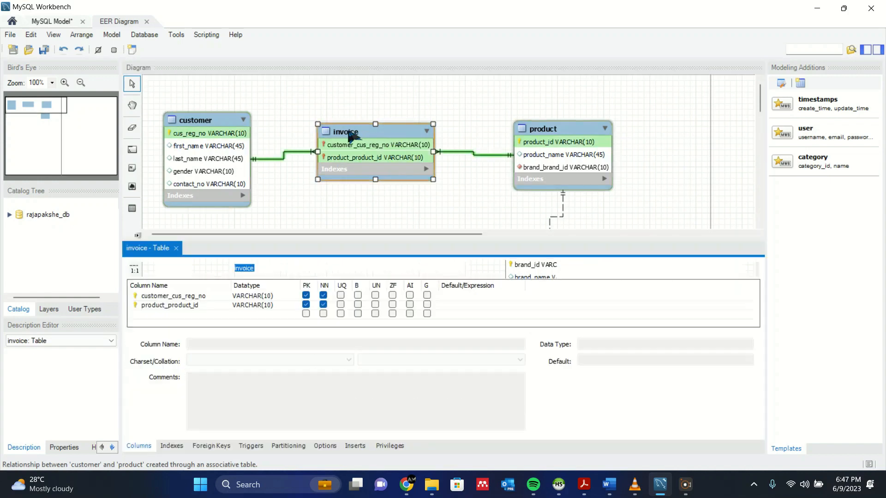
pyautogui.click(188, 314)
pyautogui.click(187, 315)
pyautogui.press('BackSpace')
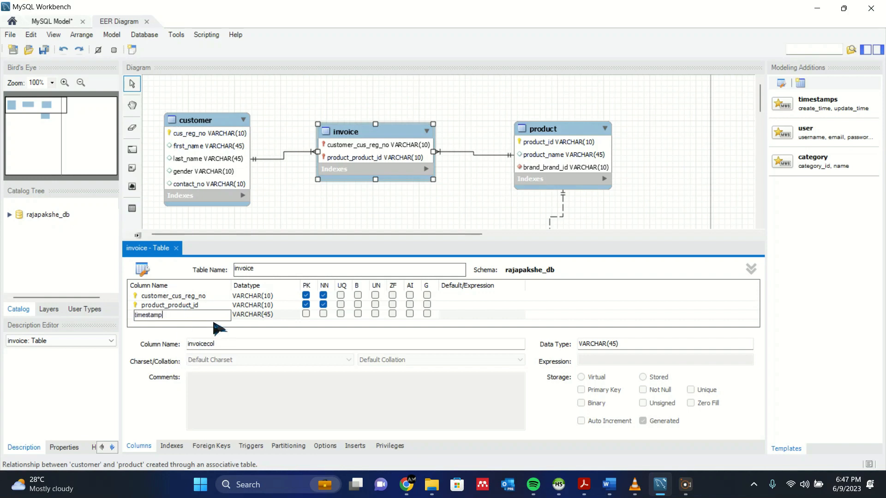
pyautogui.press('Return')
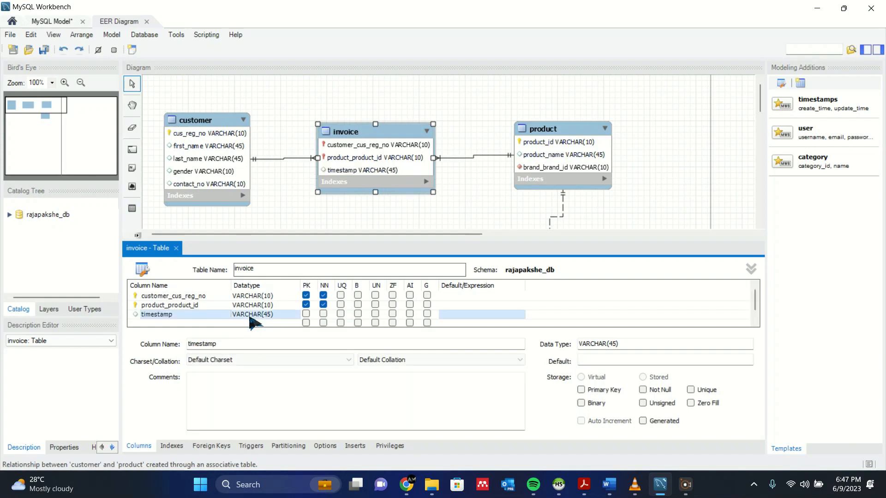
# Try setting timestamp's datatype to DATETIME(); after the error it stays VARCHAR(45).
pyautogui.click(250, 315)
pyautogui.click(294, 316)
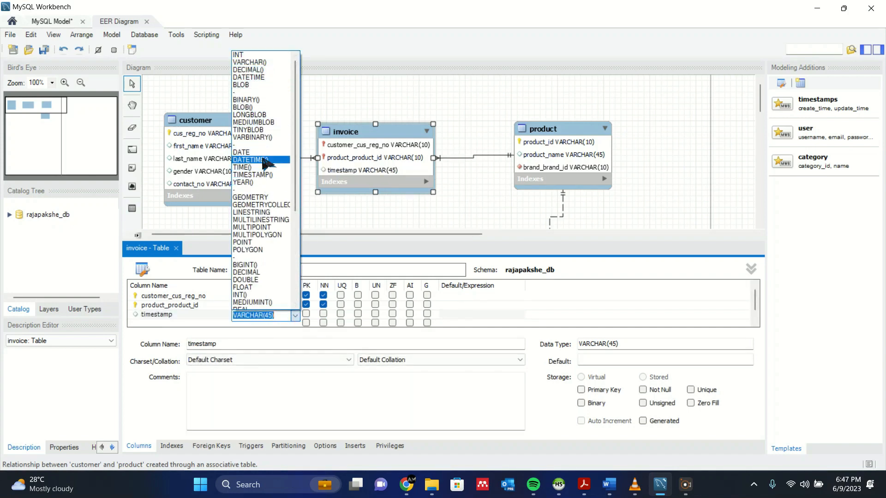
pyautogui.click(271, 160)
pyautogui.click(249, 324)
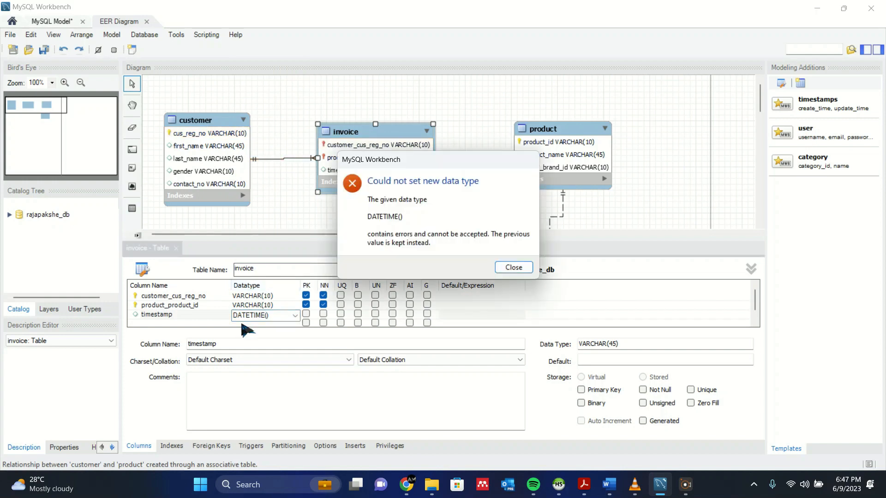
pyautogui.click(511, 269)
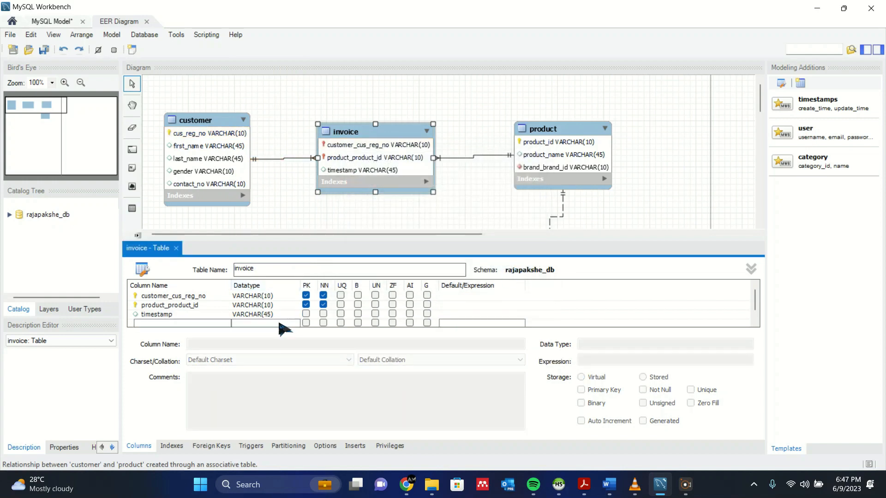
pyautogui.doubleClick(243, 315)
pyautogui.click(273, 323)
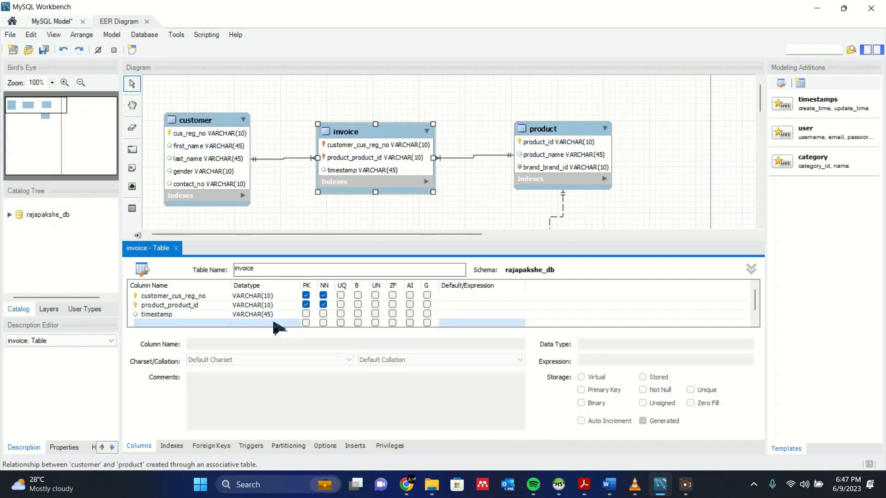
# Add qty and total columns, both VARCHAR(45), to the invoice table.
pyautogui.scroll(-1, 274, 323)
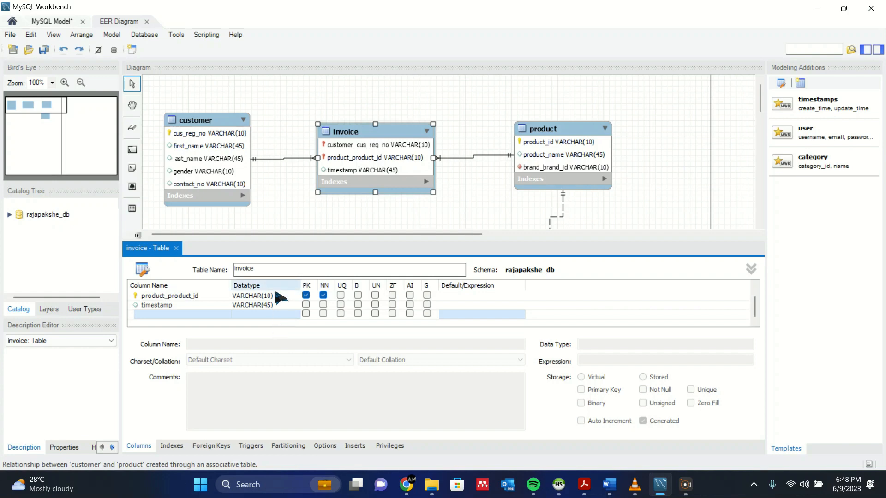
pyautogui.click(189, 315)
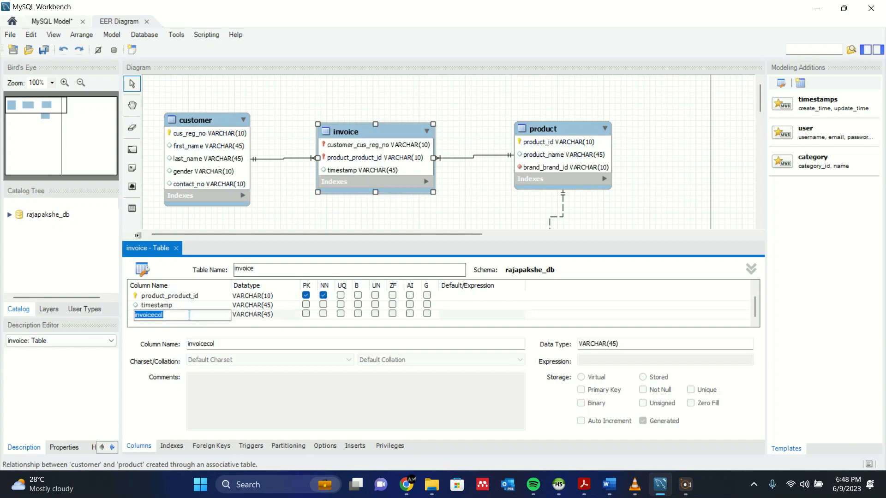
pyautogui.press('BackSpace')
pyautogui.press('Return')
pyautogui.click(203, 324)
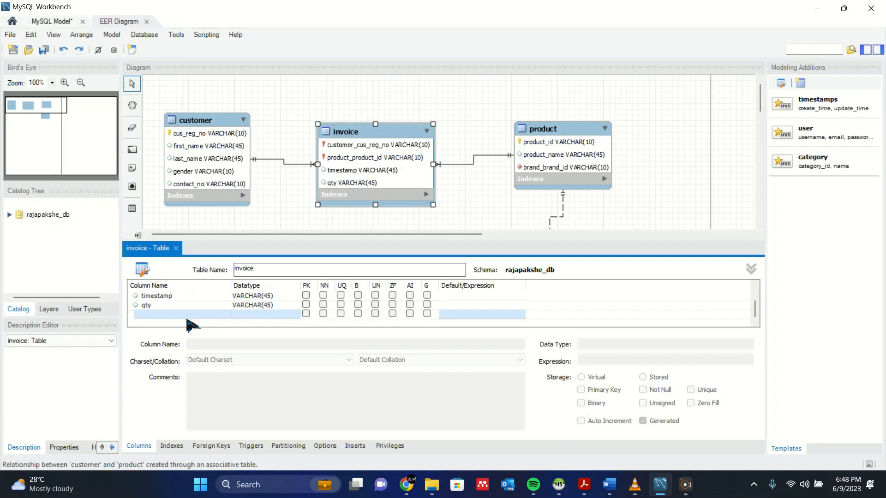
pyautogui.click(185, 315)
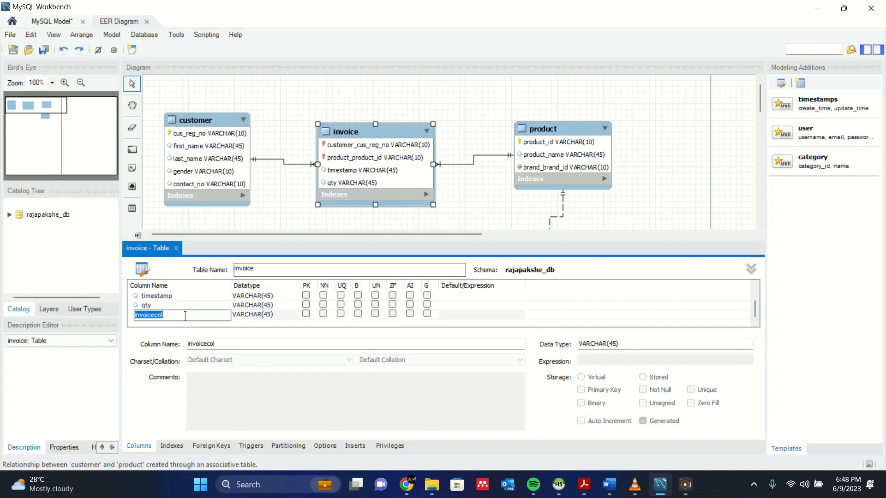
pyautogui.press('BackSpace')
pyautogui.press('Return')
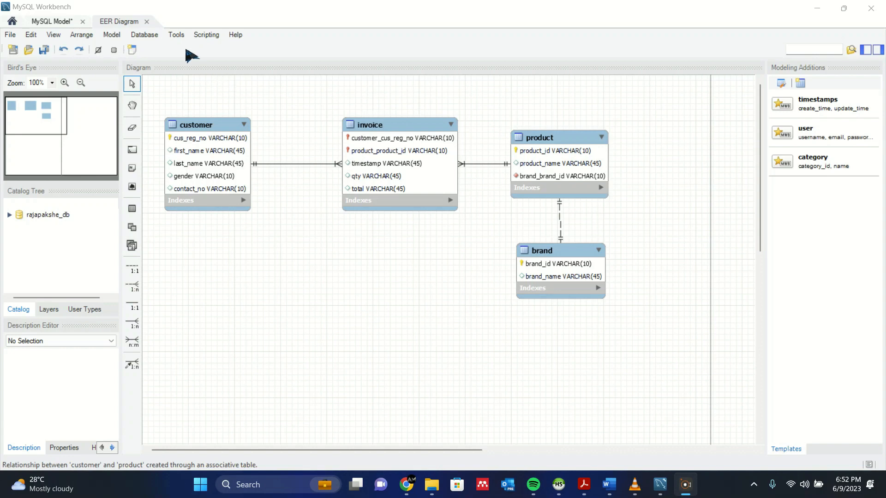
# Forward-engineer the model via Database > Forward Engineer with default settings, running the SQL script.
pyautogui.click(159, 37)
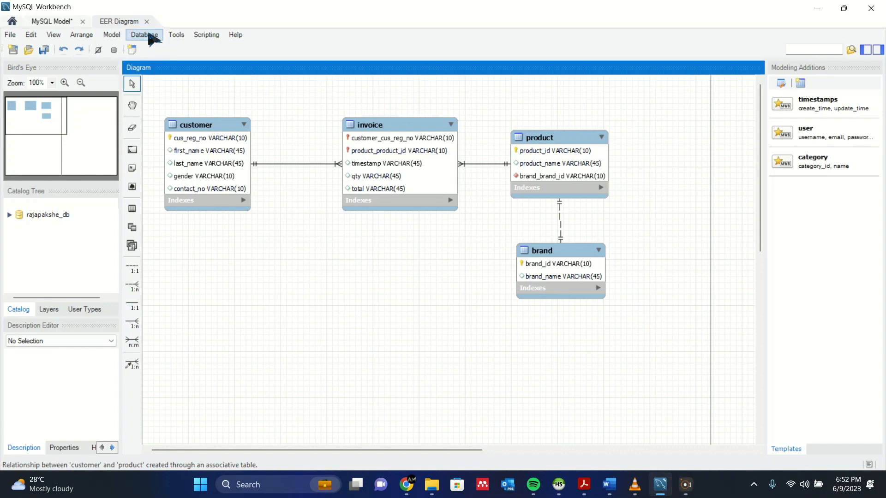
pyautogui.click(149, 36)
pyautogui.click(192, 90)
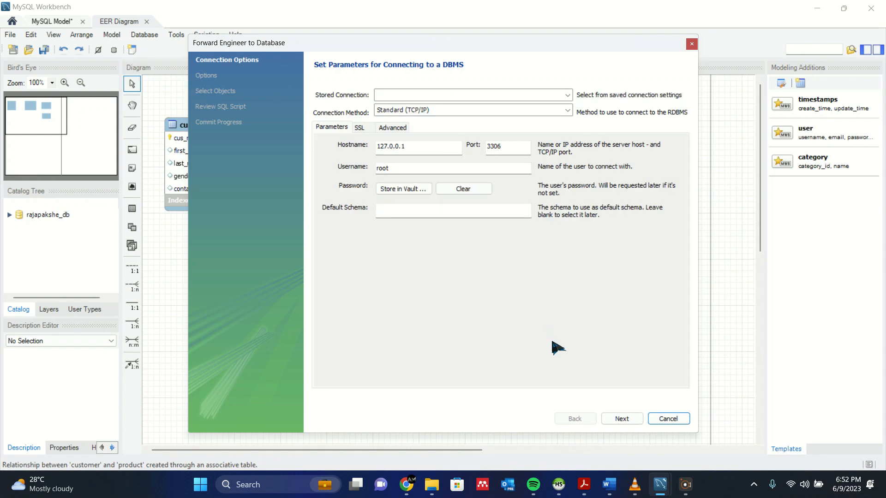
pyautogui.click(624, 419)
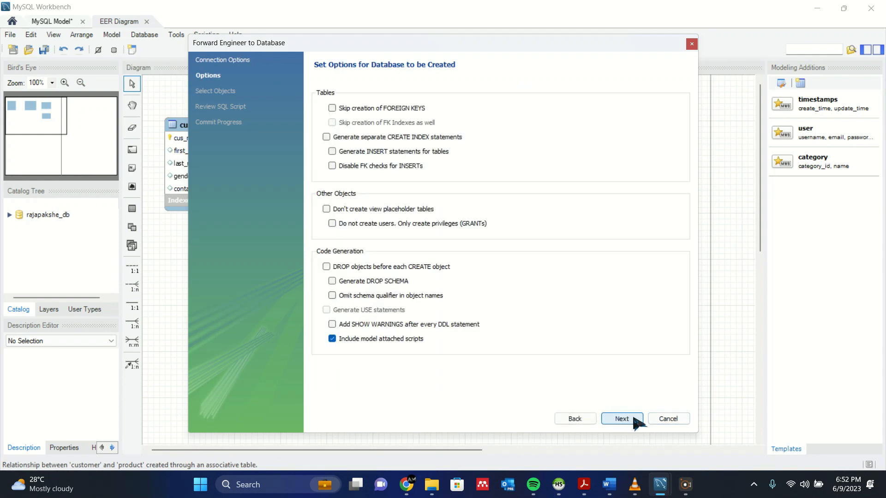
pyautogui.click(630, 419)
pyautogui.click(630, 419)
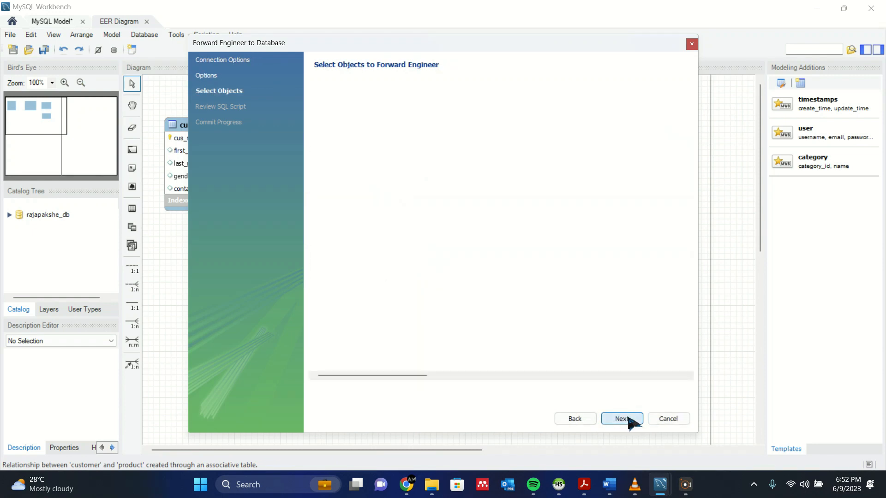
pyautogui.click(575, 419)
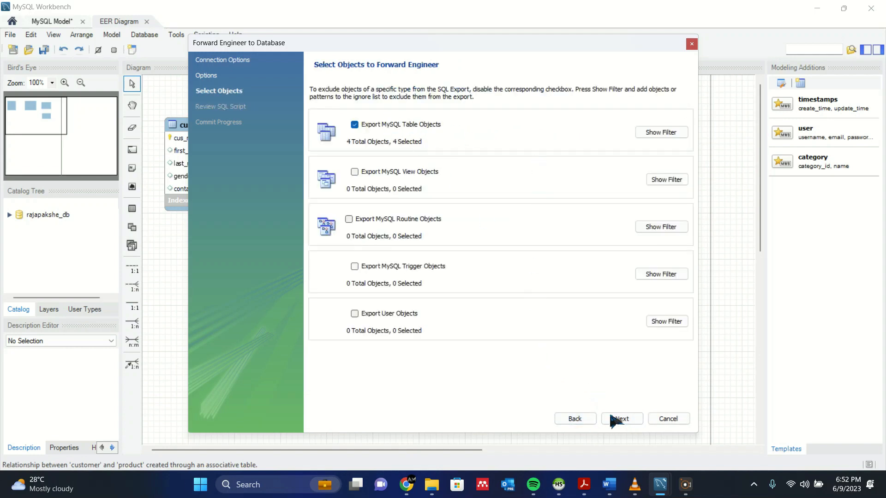
pyautogui.click(620, 419)
pyautogui.click(611, 421)
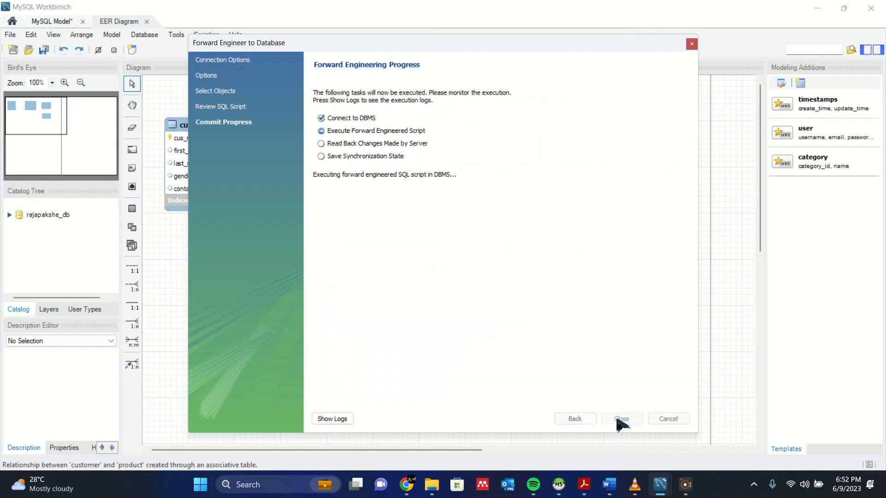
pyautogui.click(621, 419)
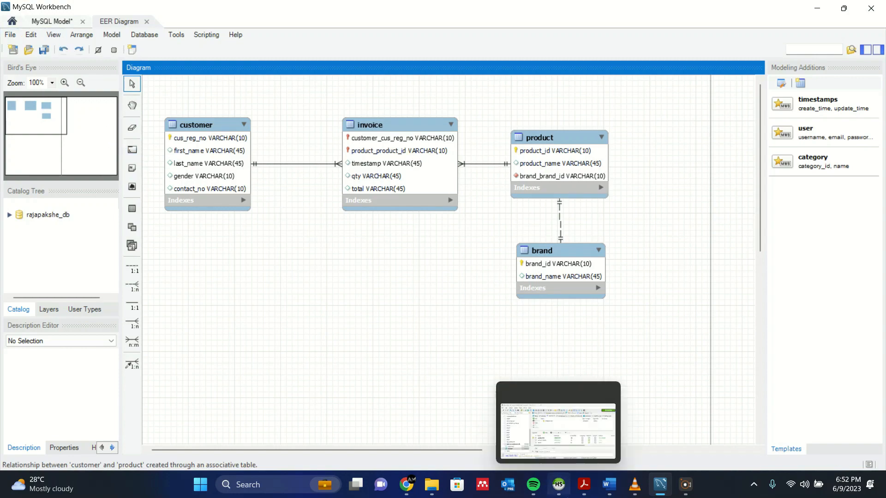
# Refresh HeidiSQL's database list and expand rajapakshe_db, collapsing saduna_production_db.
pyautogui.click(558, 484)
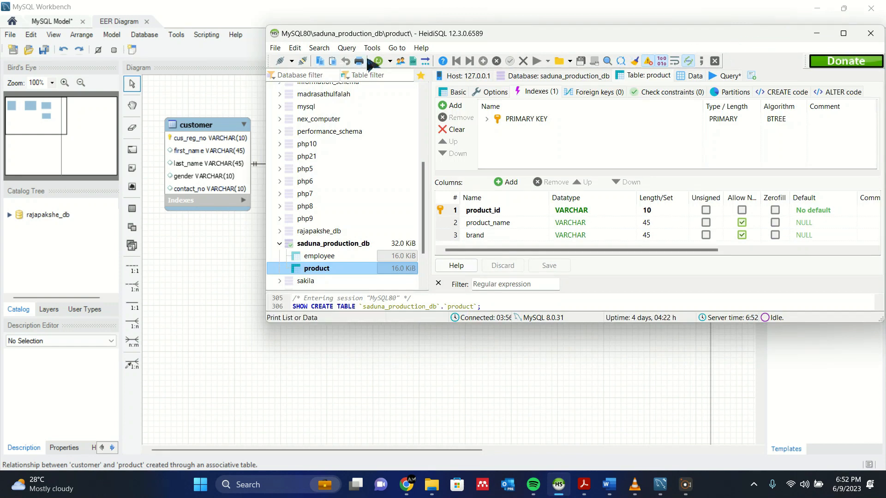
pyautogui.click(378, 61)
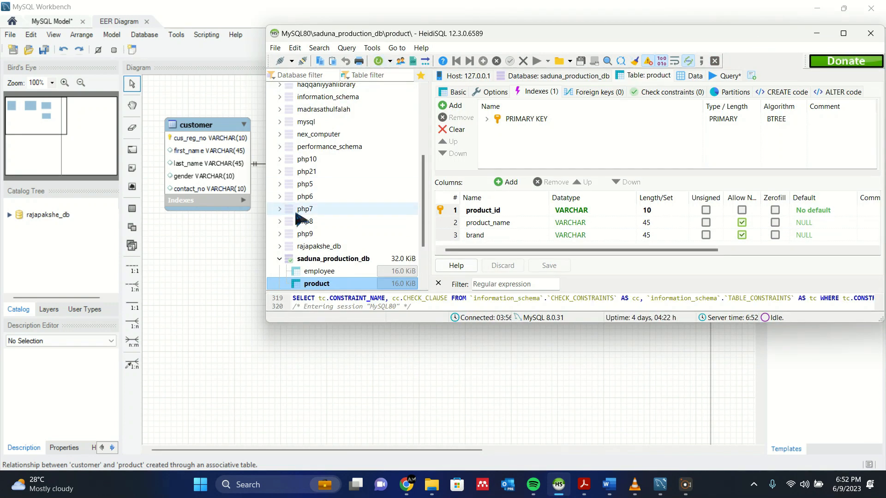
pyautogui.click(280, 259)
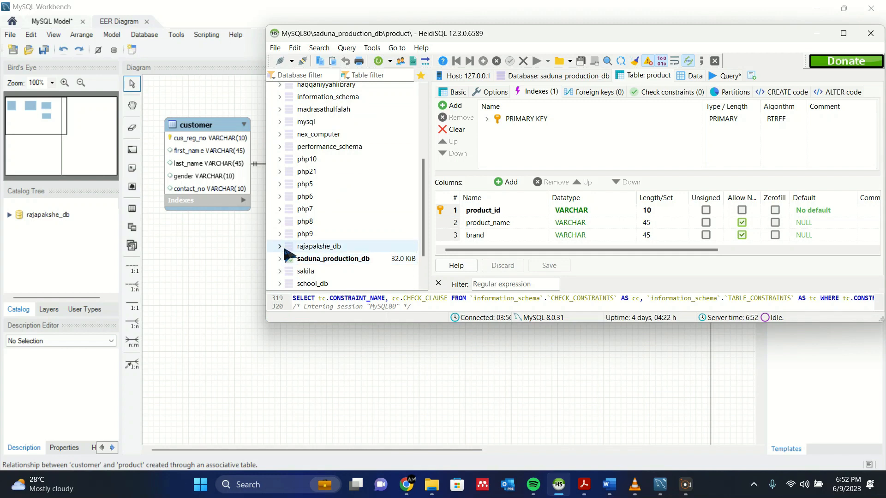
pyautogui.click(280, 247)
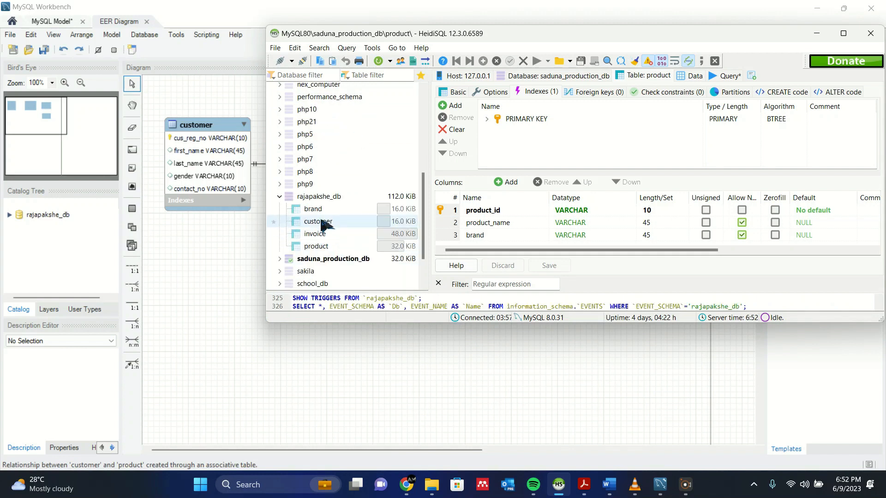
# Inspect the brand, customer, invoice and product tables in rajapakshe_db.
pyautogui.click(322, 210)
pyautogui.click(327, 221)
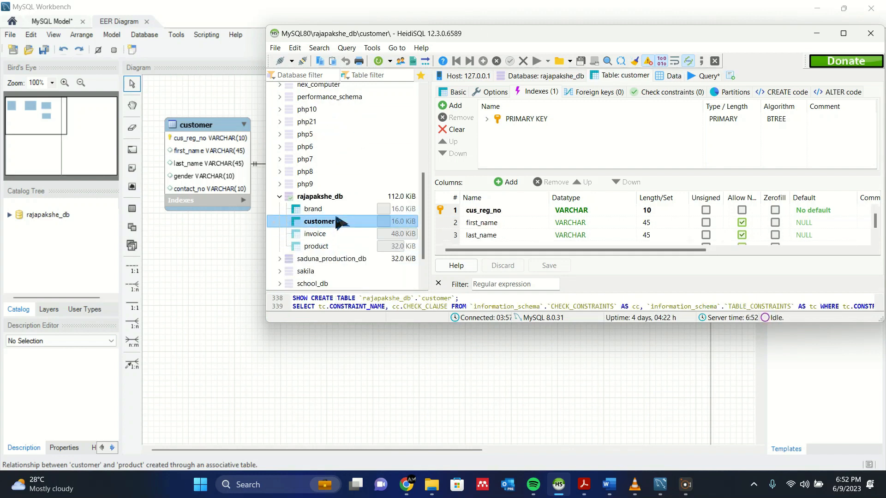
pyautogui.click(335, 233)
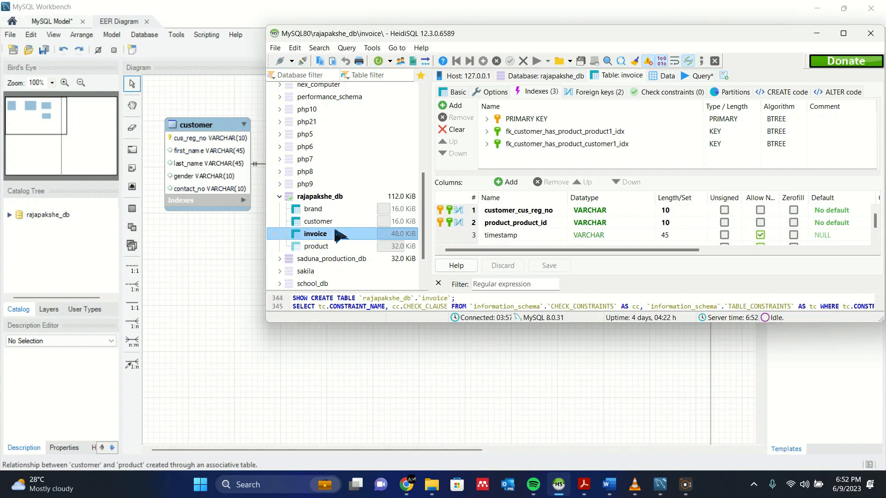
pyautogui.click(341, 245)
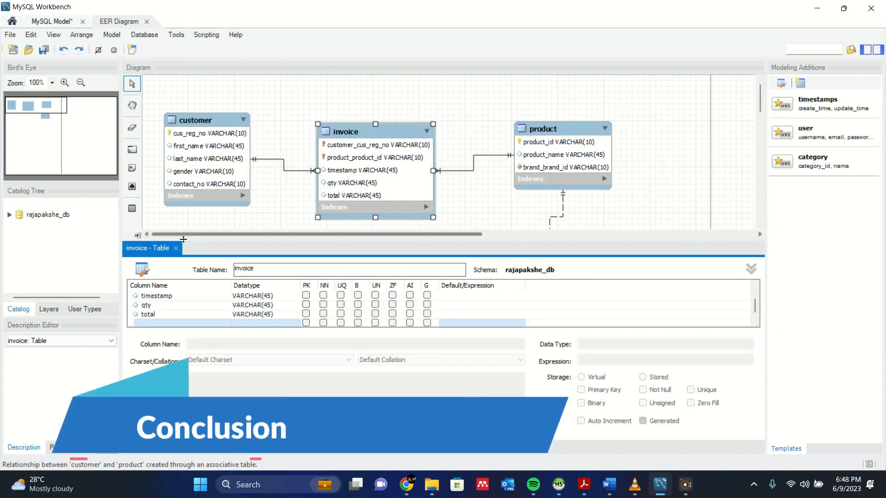
# Close the invoice table editor and minimize MySQL Workbench.
pyautogui.click(176, 252)
pyautogui.click(177, 248)
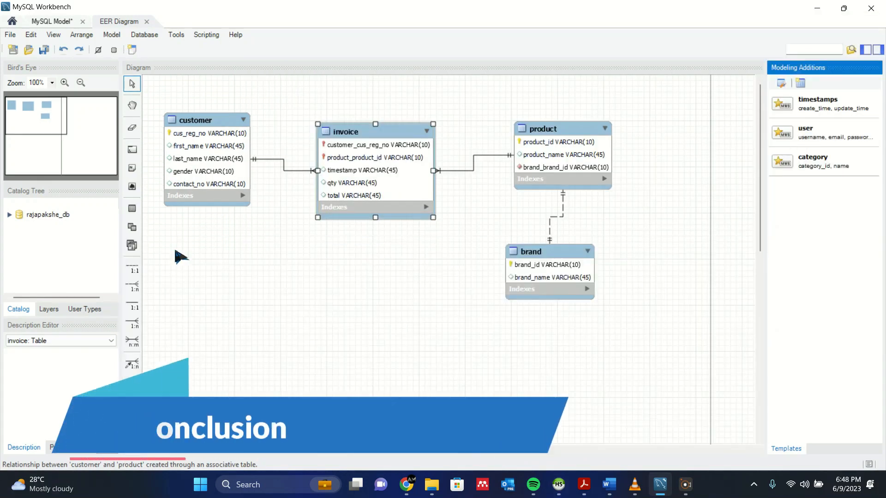
pyautogui.click(817, 8)
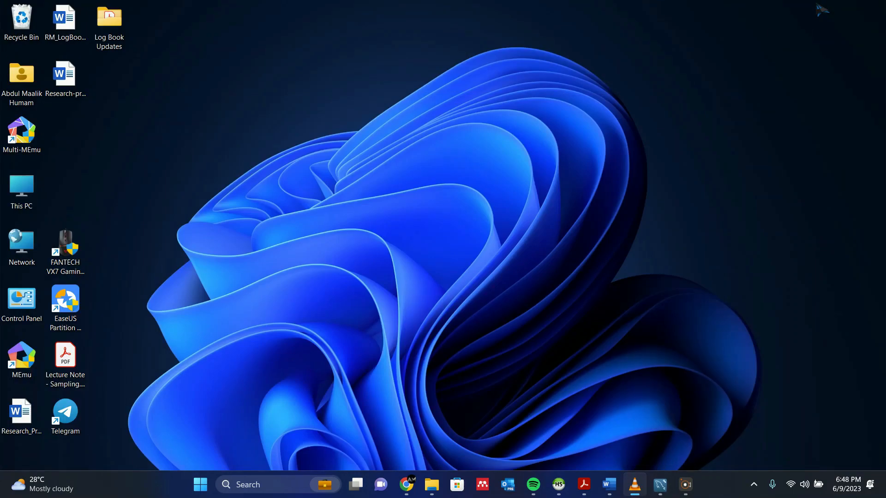
# Open Question Set 03.pdf, check the rajapakshe_db naming requirement, then minimize Acrobat.
pyautogui.moveTo(590, 492)
pyautogui.click(694, 401)
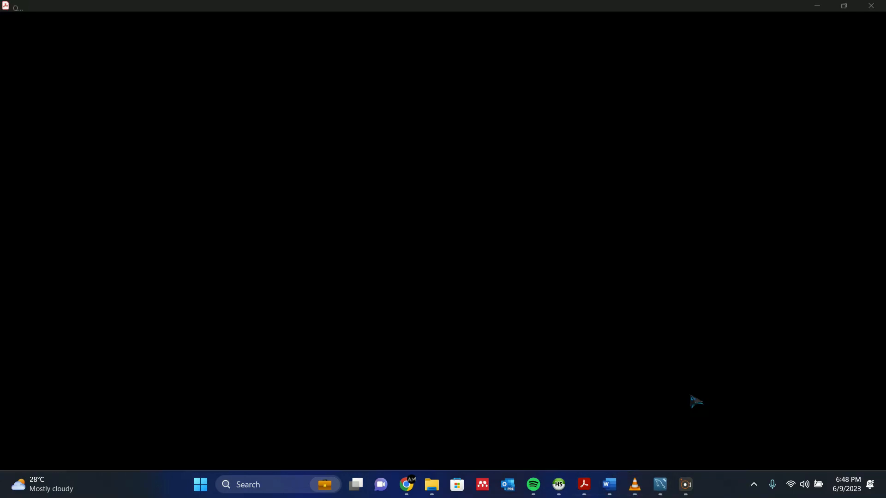
pyautogui.scroll(3, 455, 205)
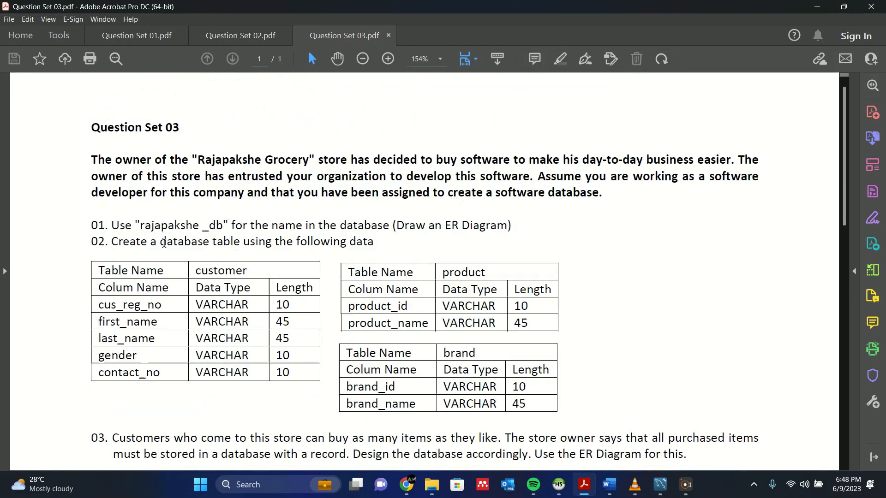
pyautogui.moveTo(141, 223); pyautogui.dragTo(248, 225)
pyautogui.click(301, 241)
pyautogui.scroll(-3, 293, 249)
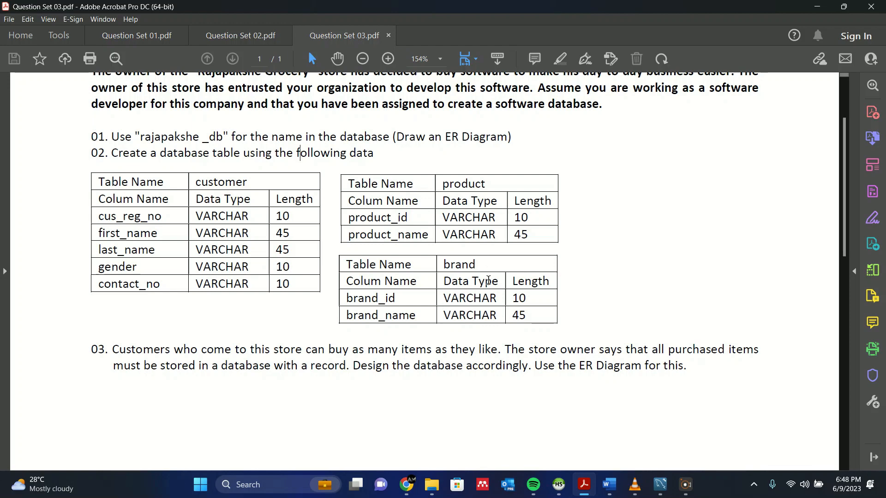
pyautogui.click(816, 6)
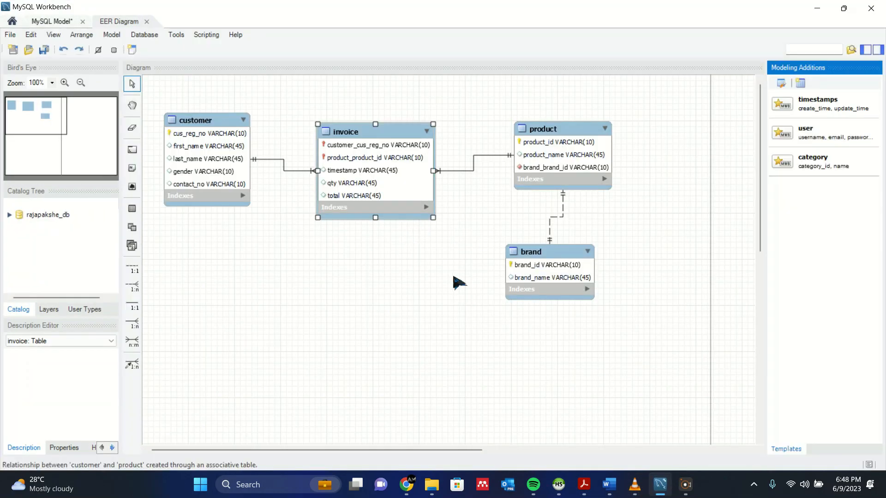
# Nudge the tables so invoice sits midway between customer and product, with brand beneath product.
pyautogui.moveTo(376, 132)
pyautogui.mouseDown()
pyautogui.moveTo(367, 153)
pyautogui.moveTo(381, 147)
pyautogui.moveTo(386, 126)
pyautogui.mouseUp()
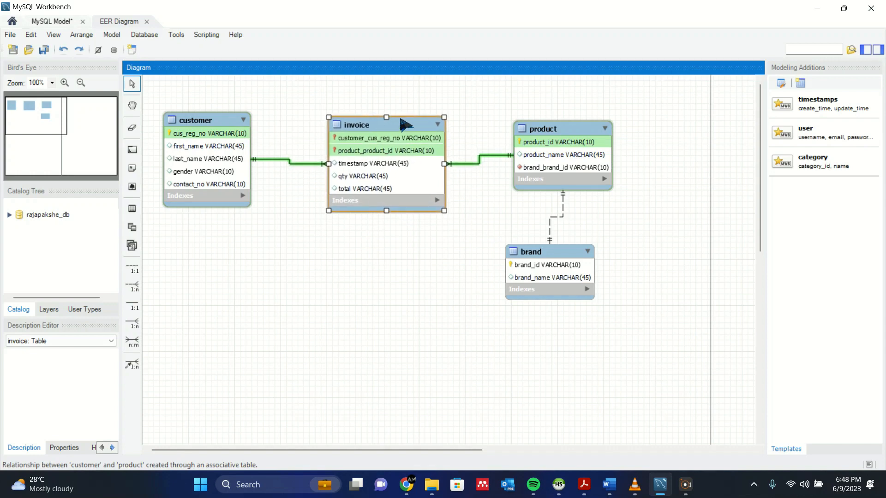
pyautogui.moveTo(539, 130); pyautogui.dragTo(534, 142)
pyautogui.moveTo(198, 118); pyautogui.dragTo(199, 124)
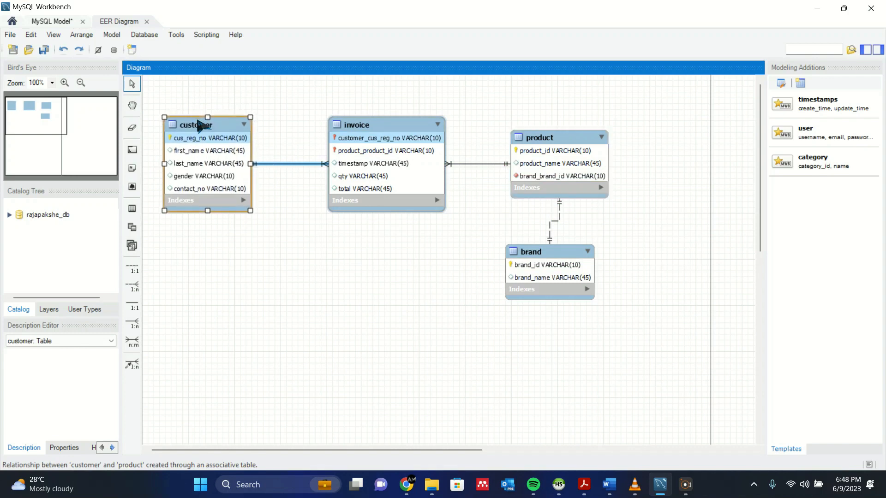
pyautogui.moveTo(386, 125); pyautogui.dragTo(406, 124)
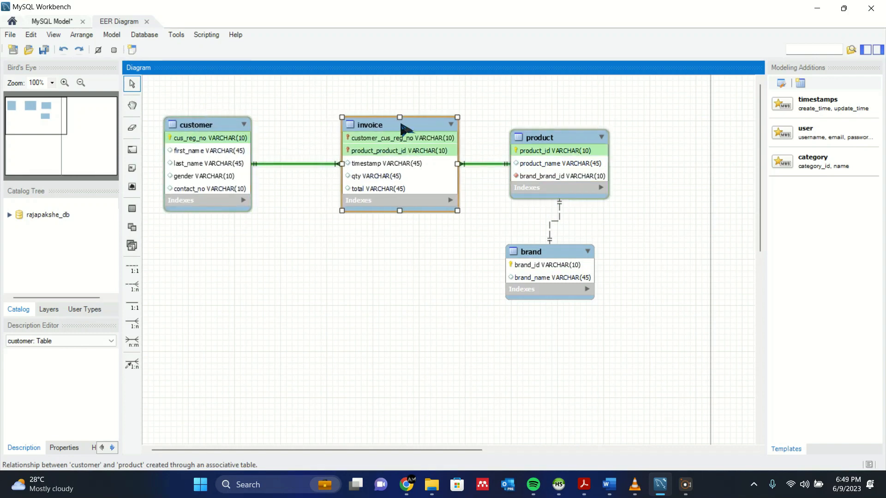
pyautogui.moveTo(574, 258); pyautogui.dragTo(585, 257)
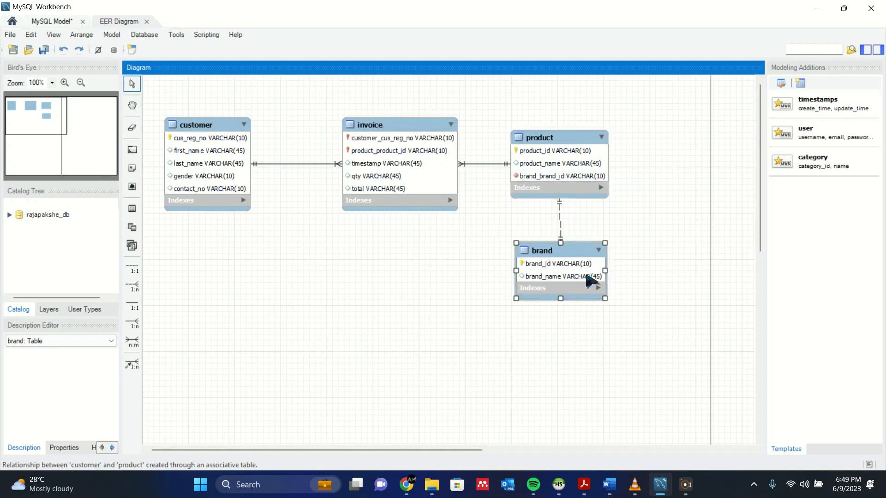
pyautogui.click(674, 180)
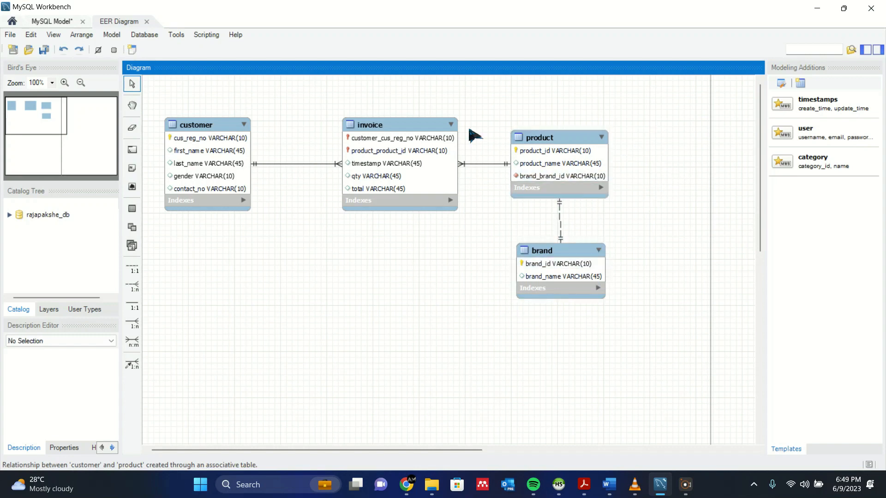